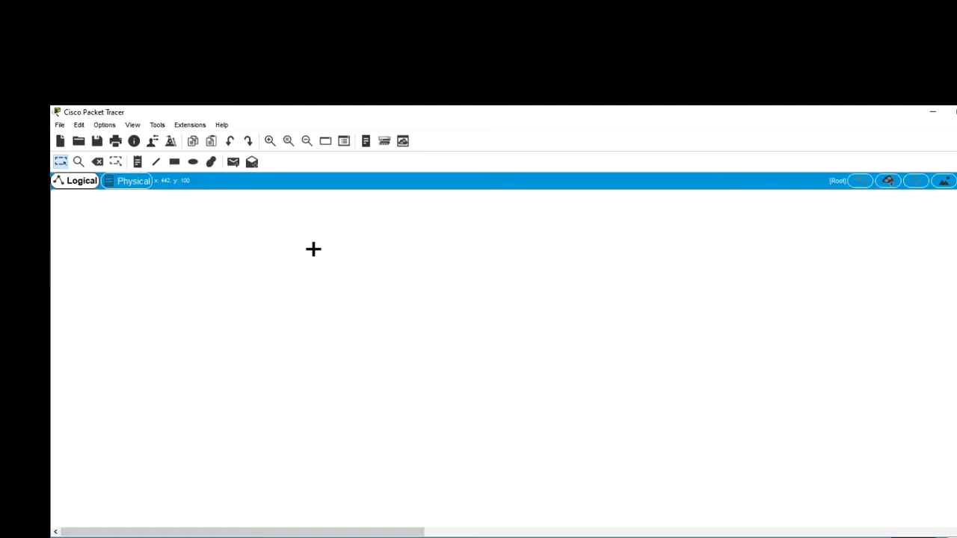
Step: Place a 1941 router, a 2960-24TT switch and a PC-PT diagonally across the logical workspace
click(313, 249)
click(315, 253)
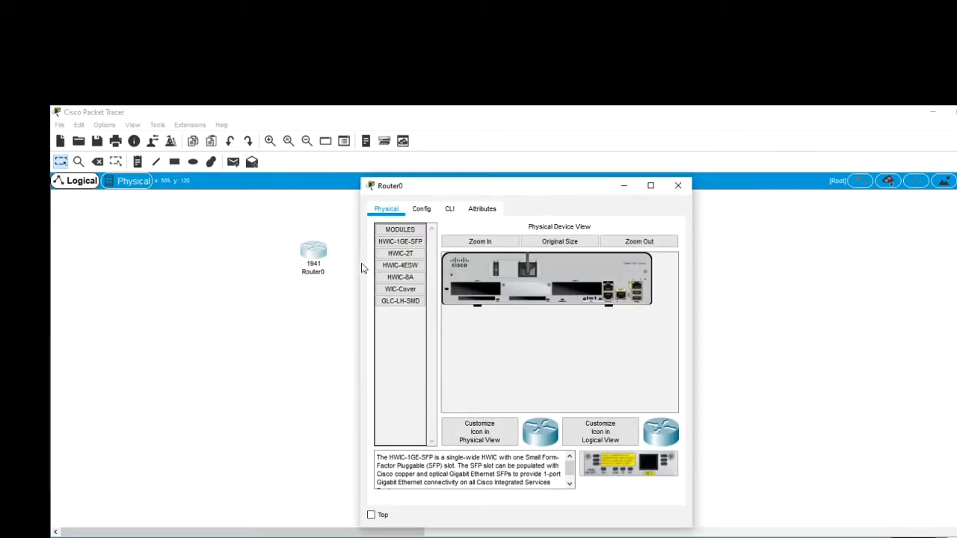
click(677, 185)
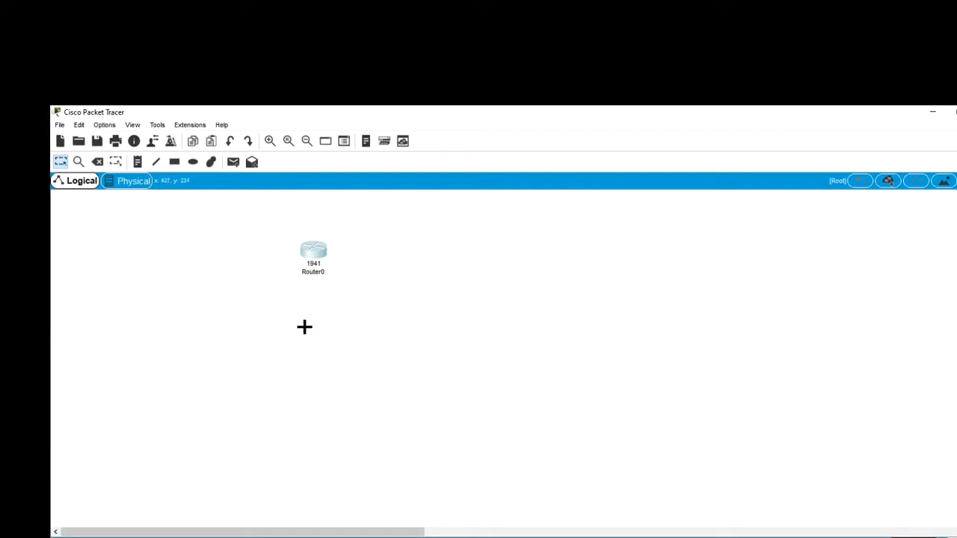
click(410, 294)
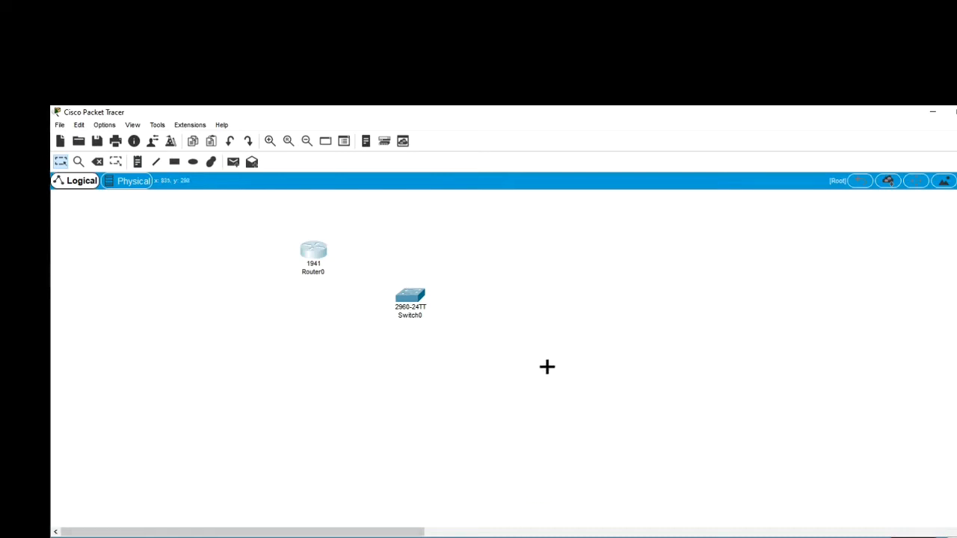
click(537, 362)
Step: Connect Router0's GigabitEthernet0/0 to Switch0's FastEthernet0/1 with a copper straight-through cable and shift the switch slightly
click(951, 112)
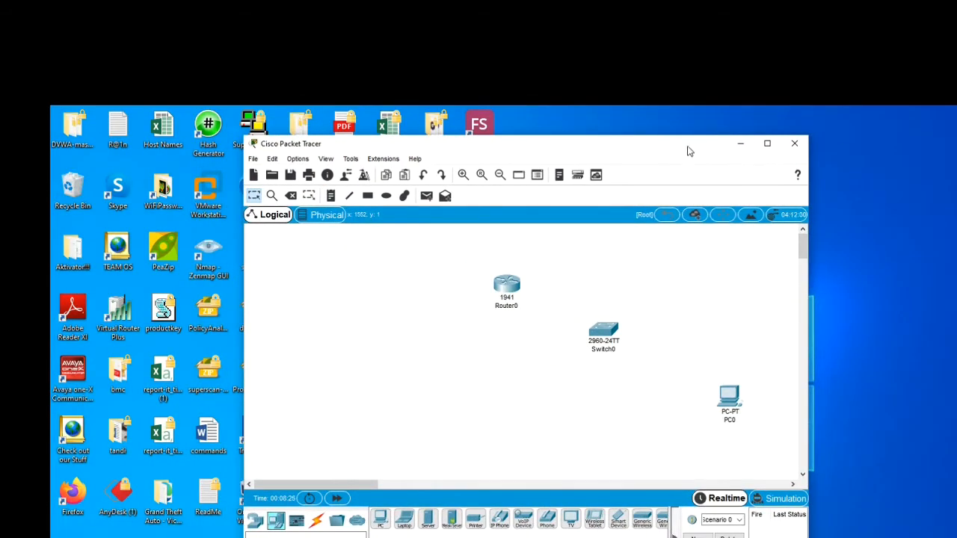
drag(690, 152, 693, 128)
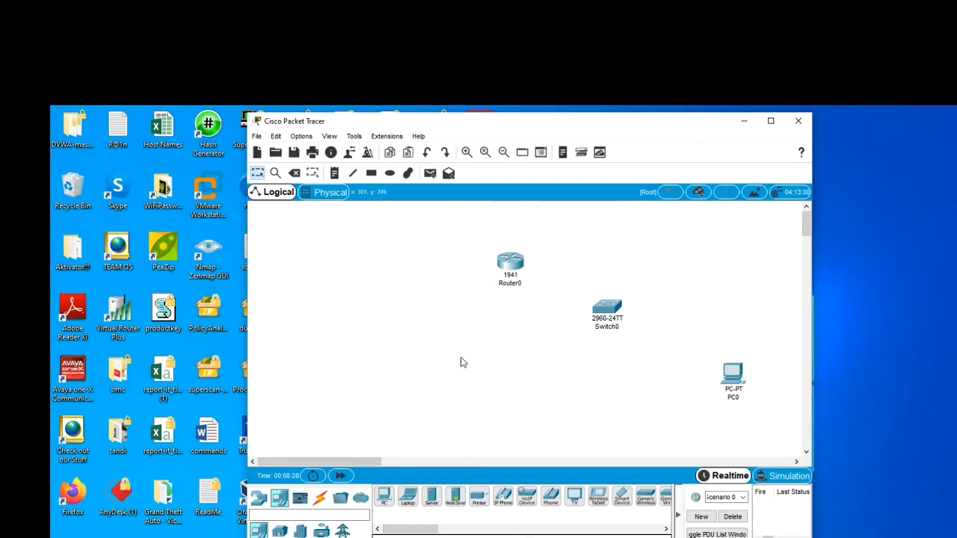
click(321, 499)
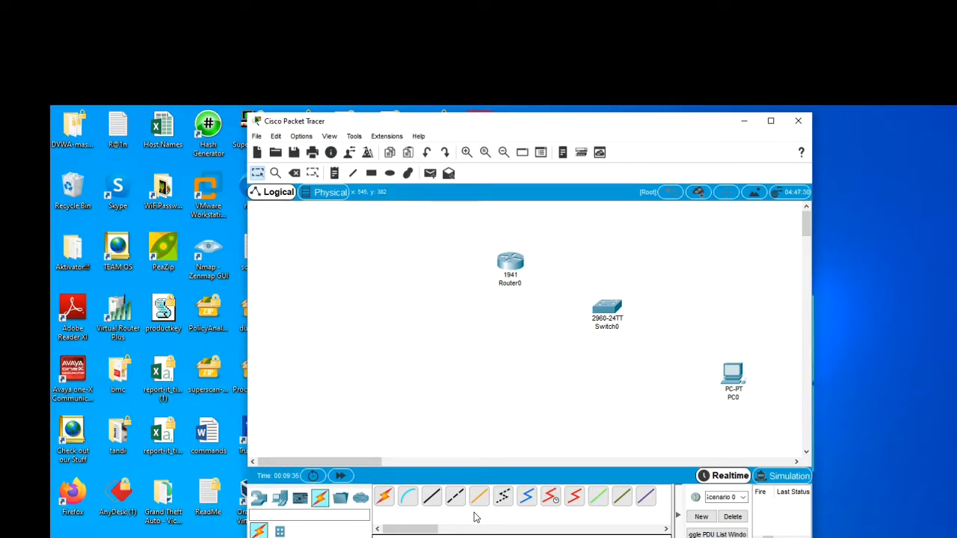
click(431, 497)
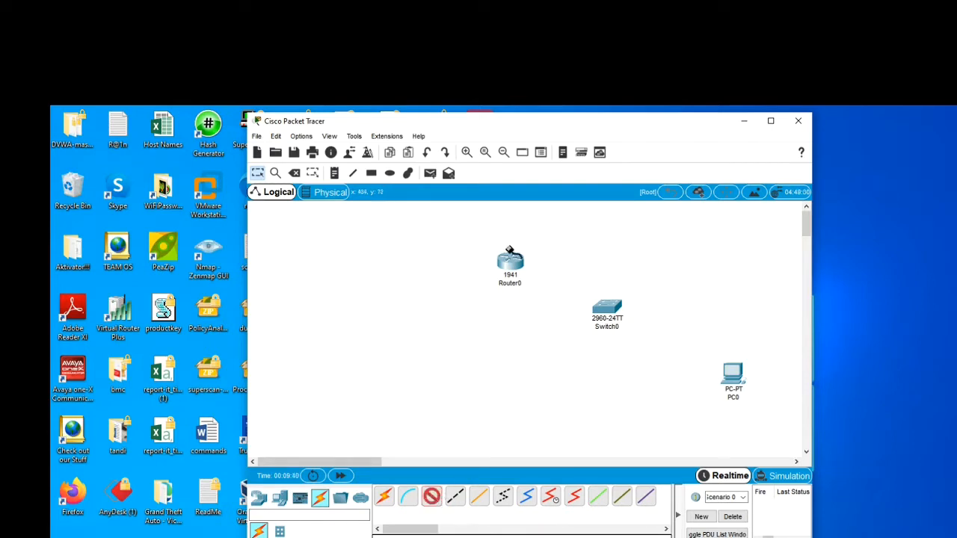
click(514, 274)
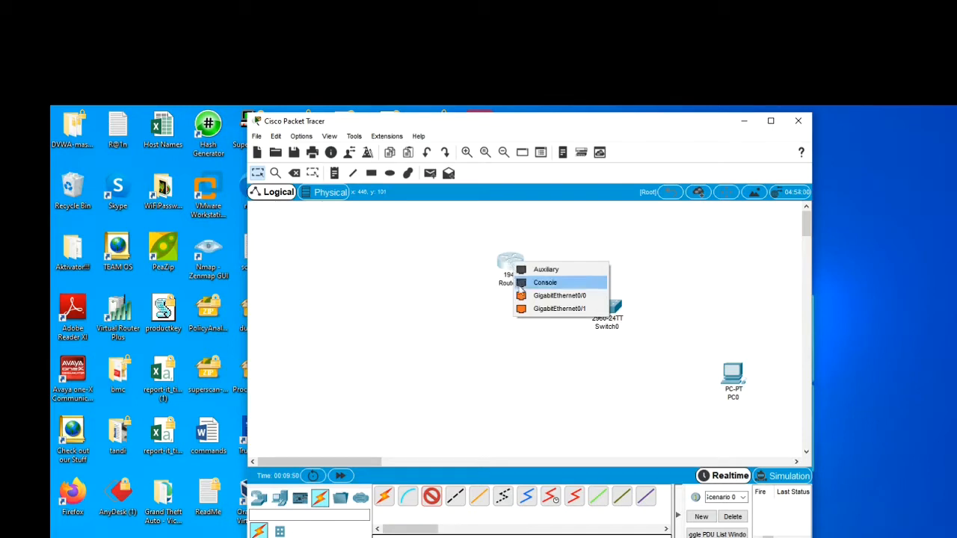
click(545, 297)
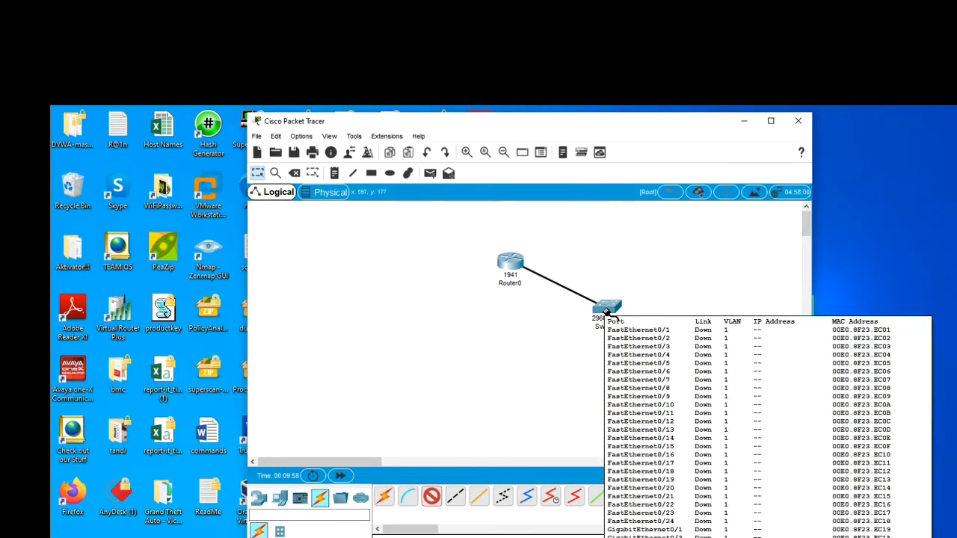
click(606, 310)
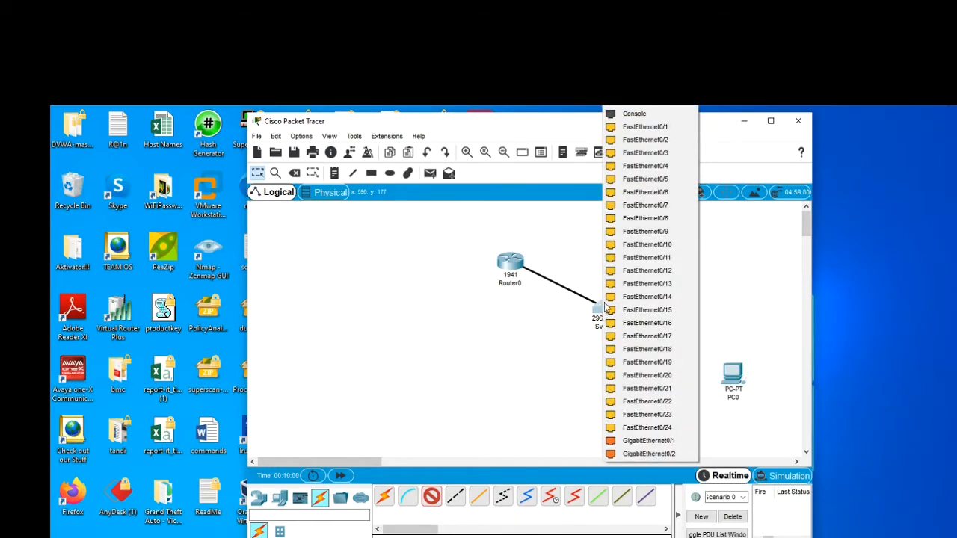
click(633, 134)
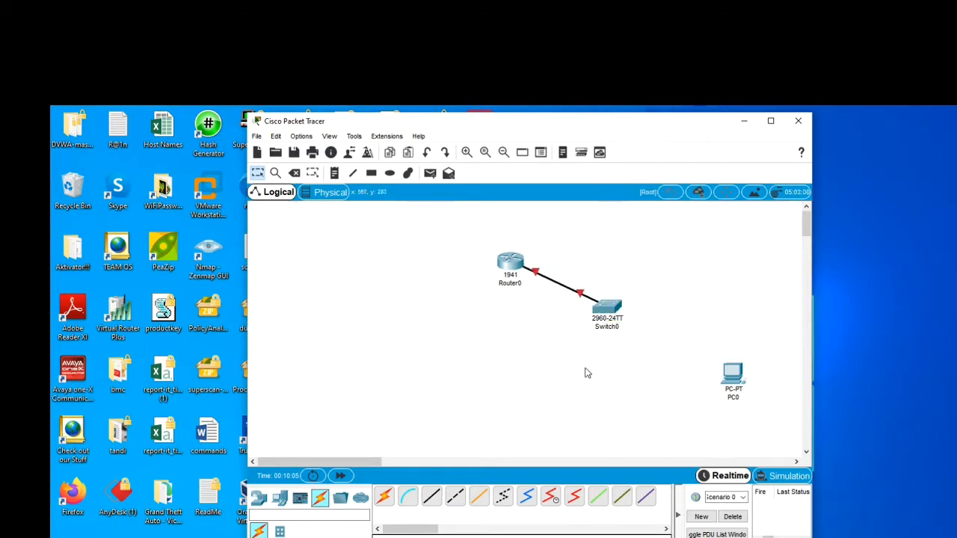
drag(611, 317, 596, 329)
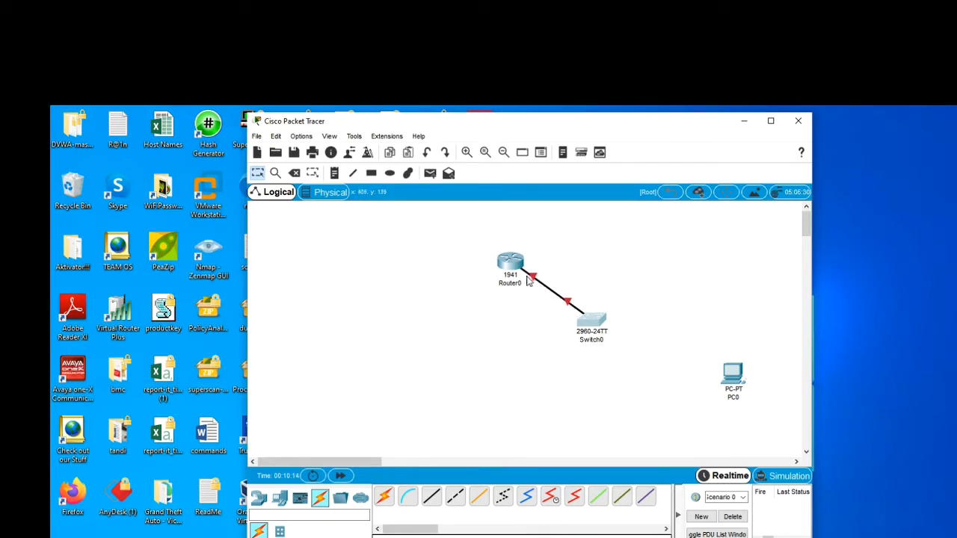
mouse_move(525, 273)
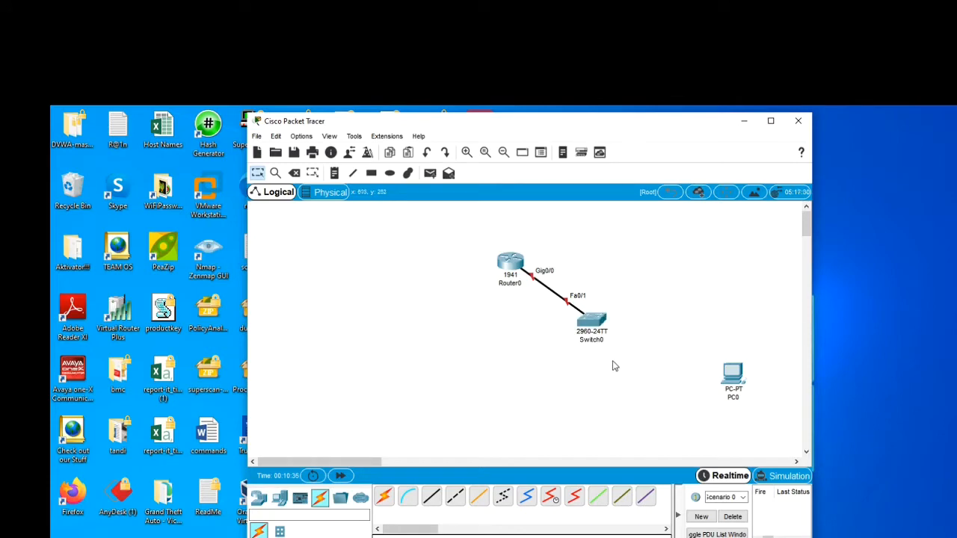
Step: Connect Switch0's FastEthernet0/2 to PC0's FastEthernet0 with a copper straight-through cable and nudge the PC closer to the switch
click(433, 501)
mouse_move(601, 323)
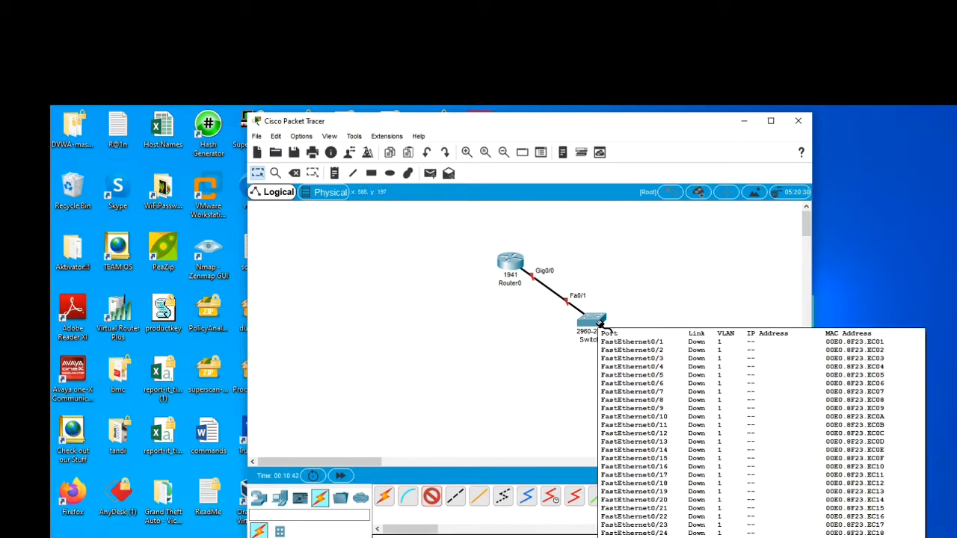
click(600, 324)
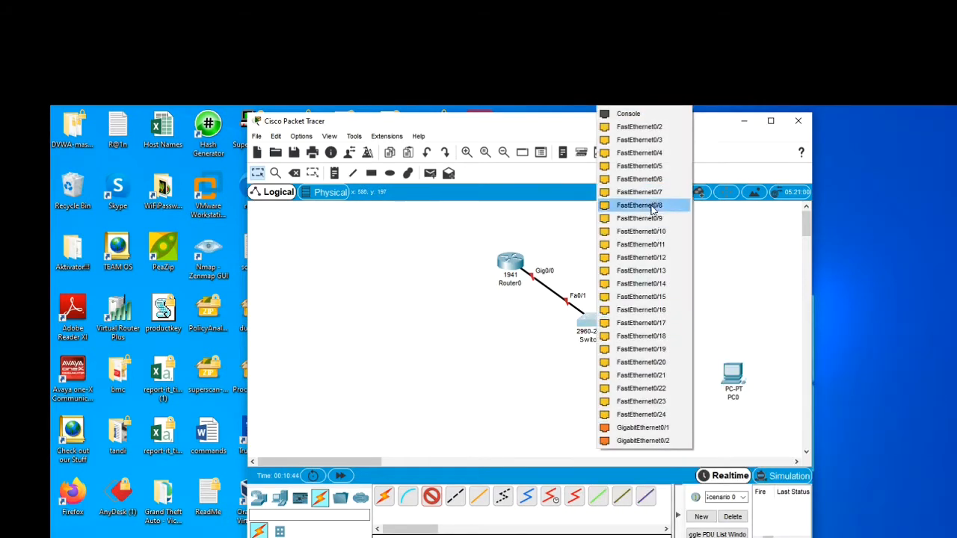
click(653, 127)
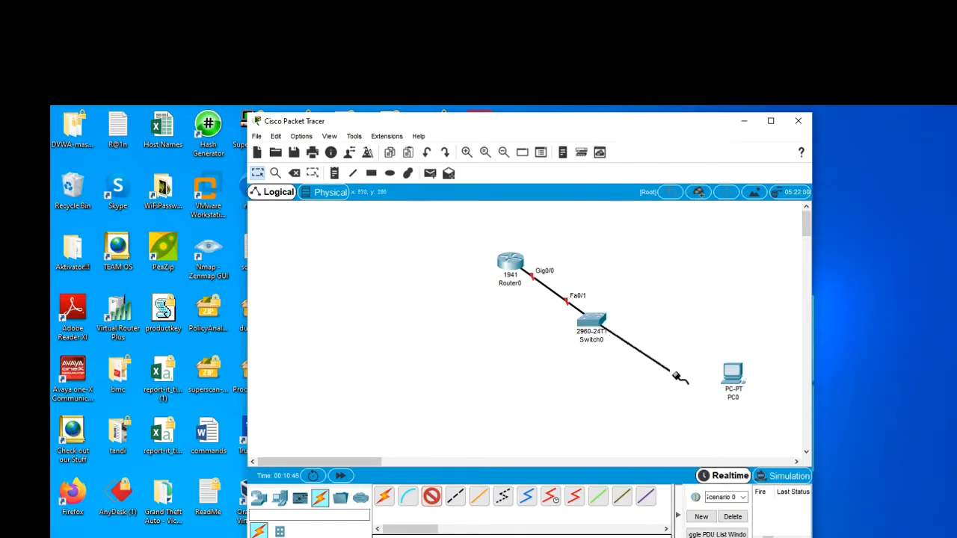
click(738, 376)
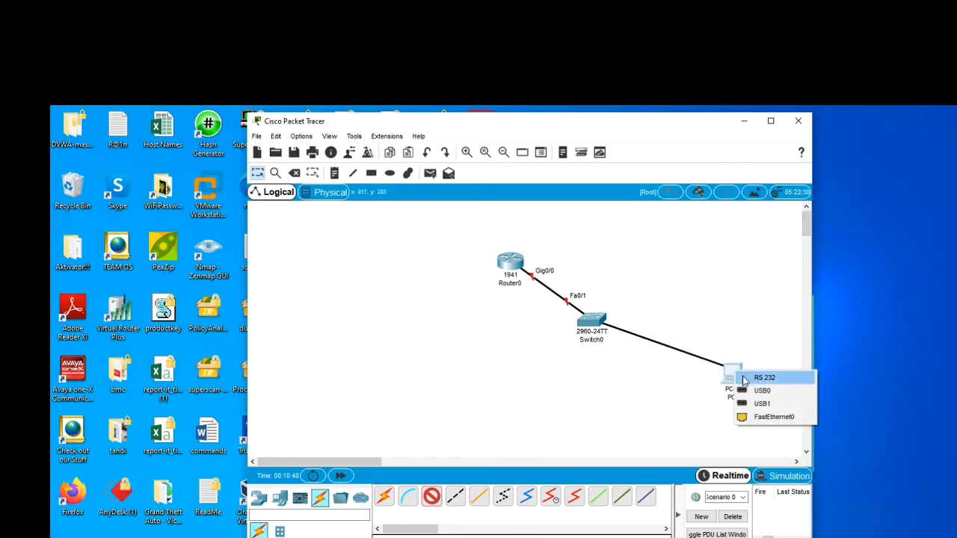
click(771, 417)
mouse_move(737, 375)
mouse_down()
mouse_move(716, 368)
mouse_move(731, 368)
mouse_up()
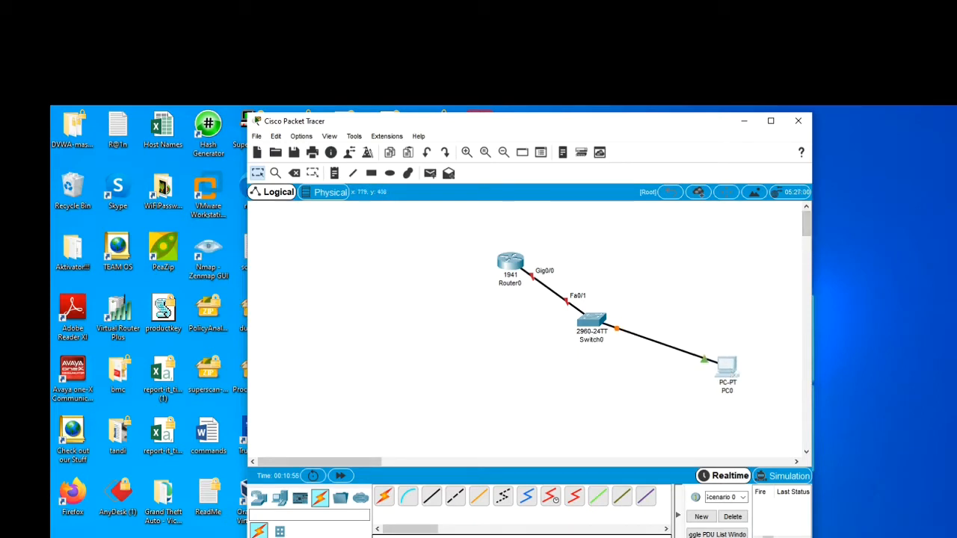
Step: Widen the application window and rearrange Switch0 and PC0 lower in the workspace, checking the link's port labels
drag(591, 537, 580, 537)
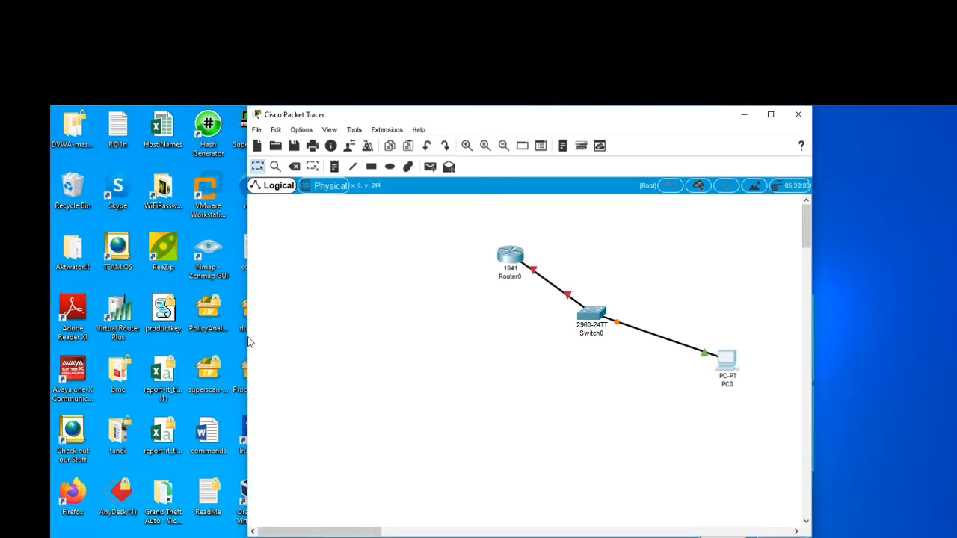
drag(245, 308, 163, 309)
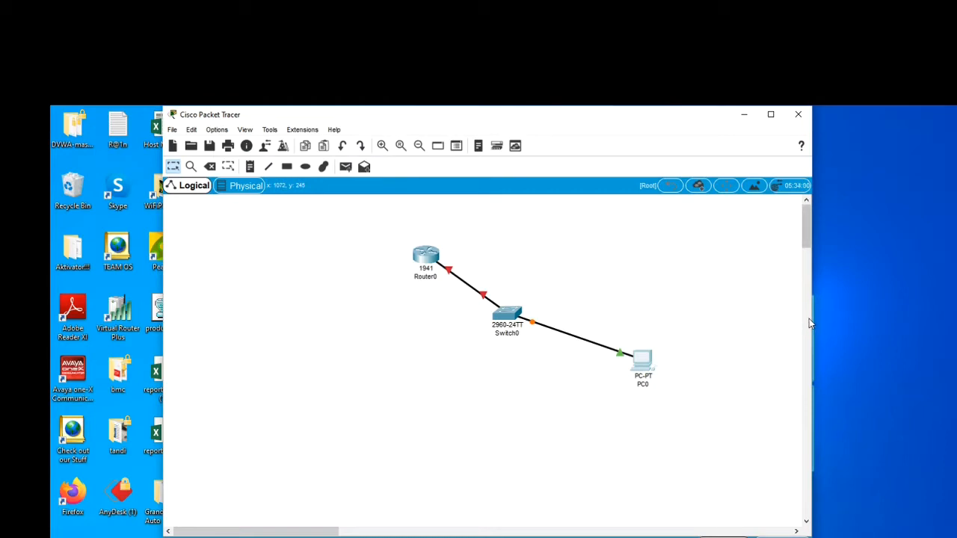
drag(810, 322, 869, 317)
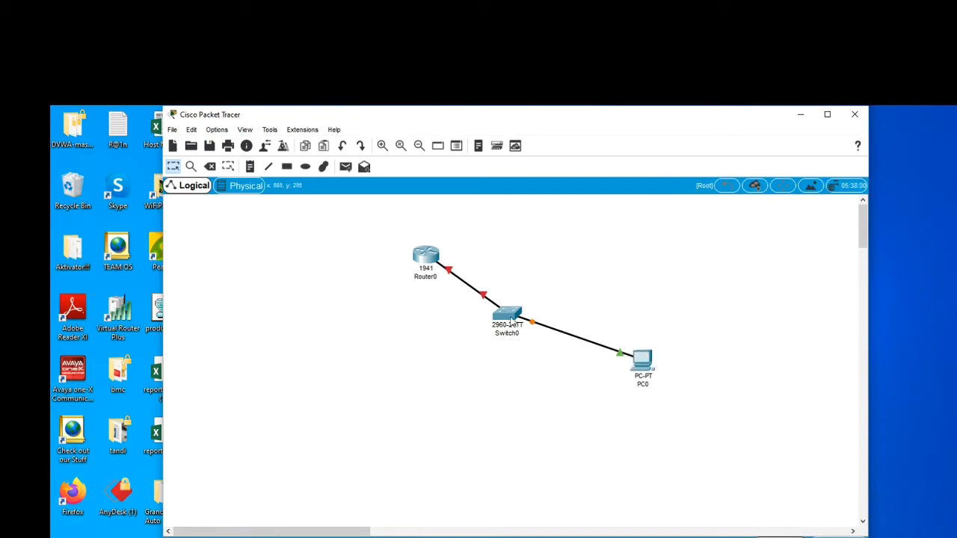
drag(514, 322, 522, 325)
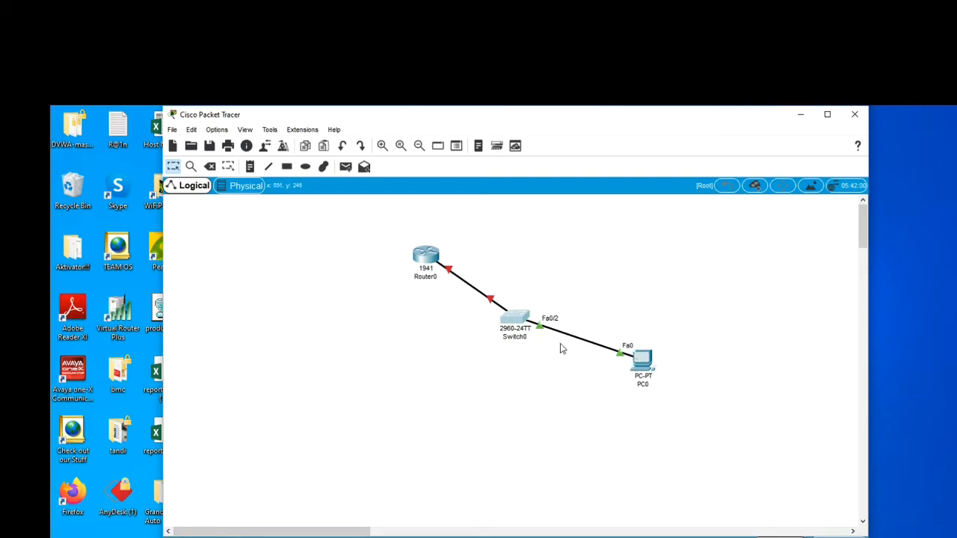
mouse_move(527, 322)
mouse_move(648, 369)
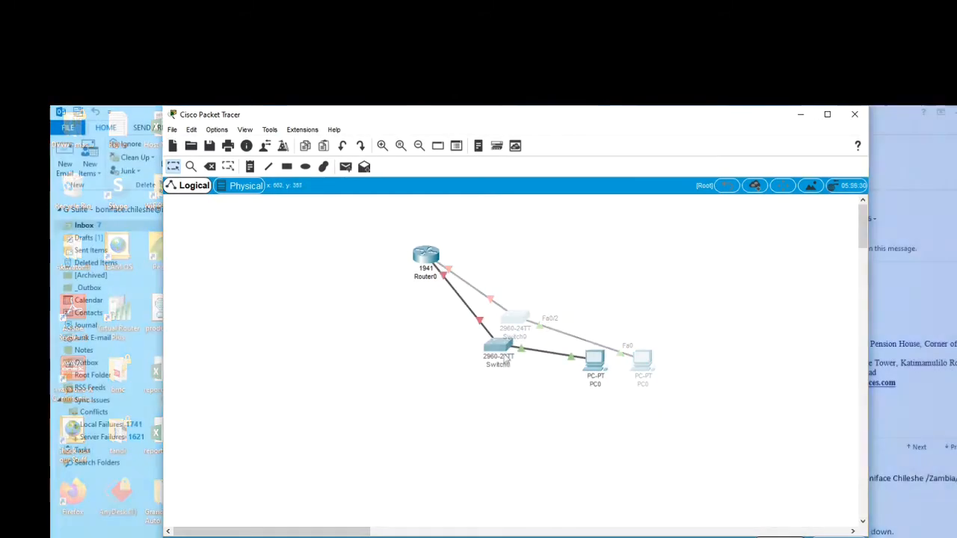
drag(585, 368, 610, 390)
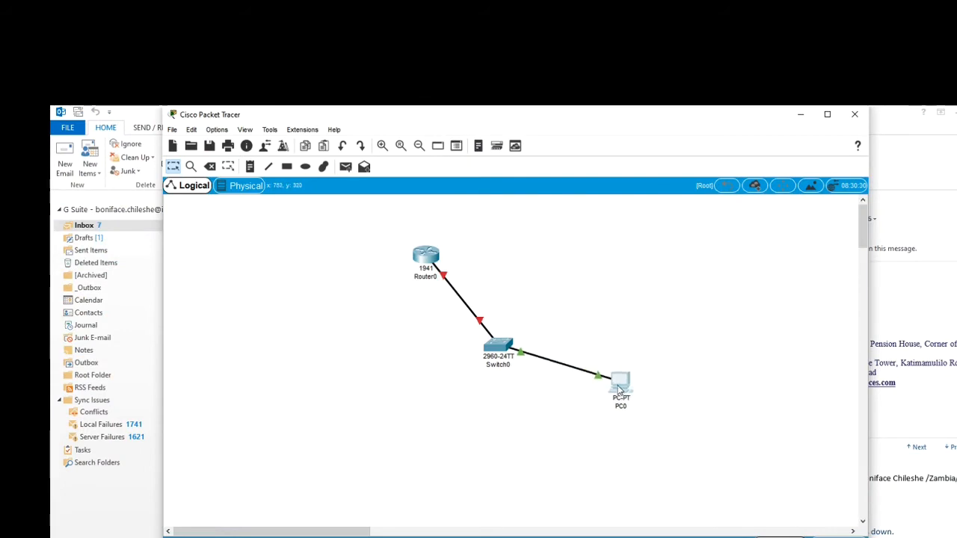
Step: Open Switch0's command-line interface and start a session at the user prompt
click(508, 354)
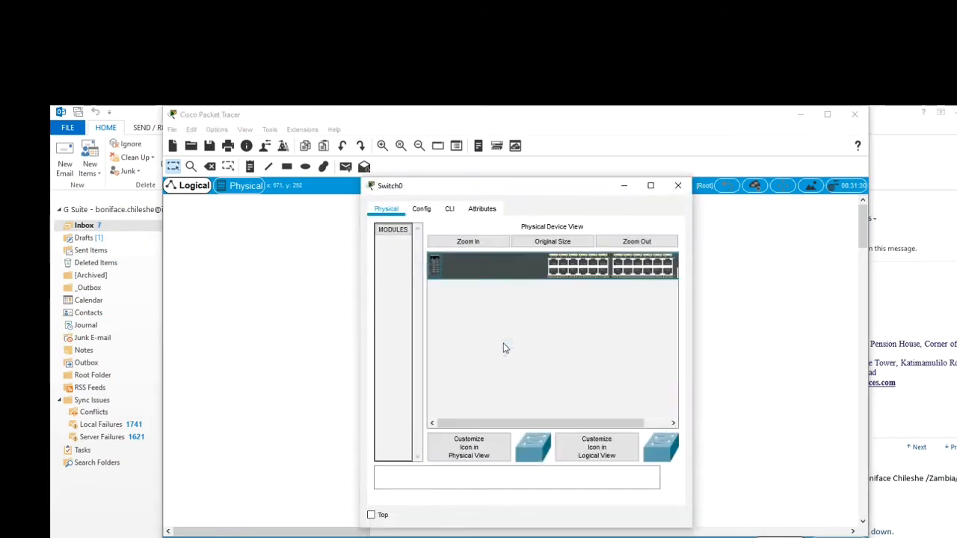
click(451, 211)
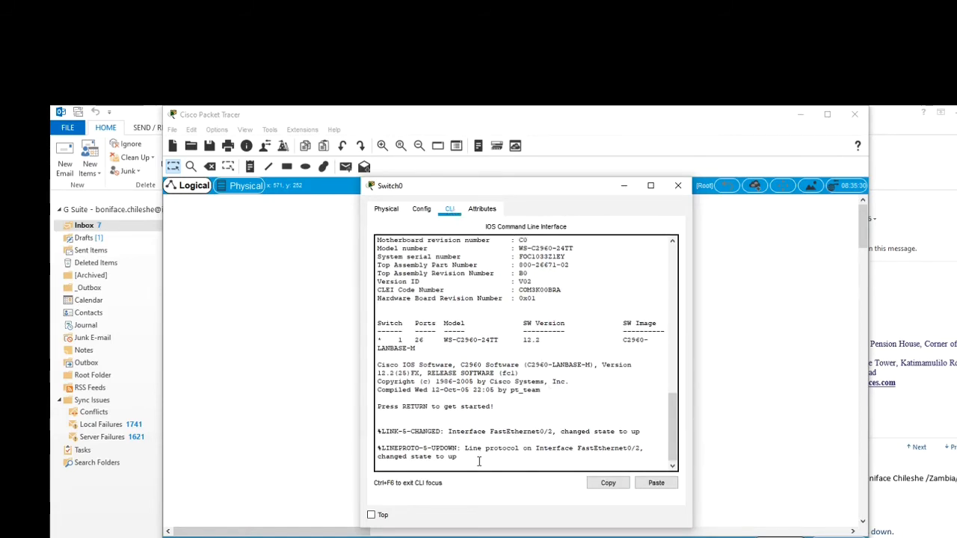
key(Return)
key(Return)
key(Return)
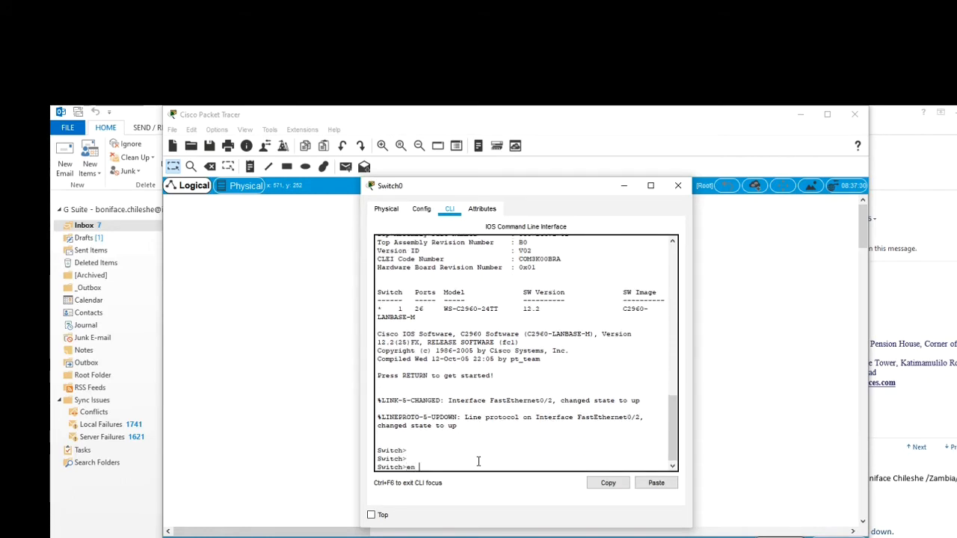
Step: Try the command "en show interface f0/1" on the switch and shorten it to "en" to enter privileged mode
text(en show interface f0/1)
key(Return)
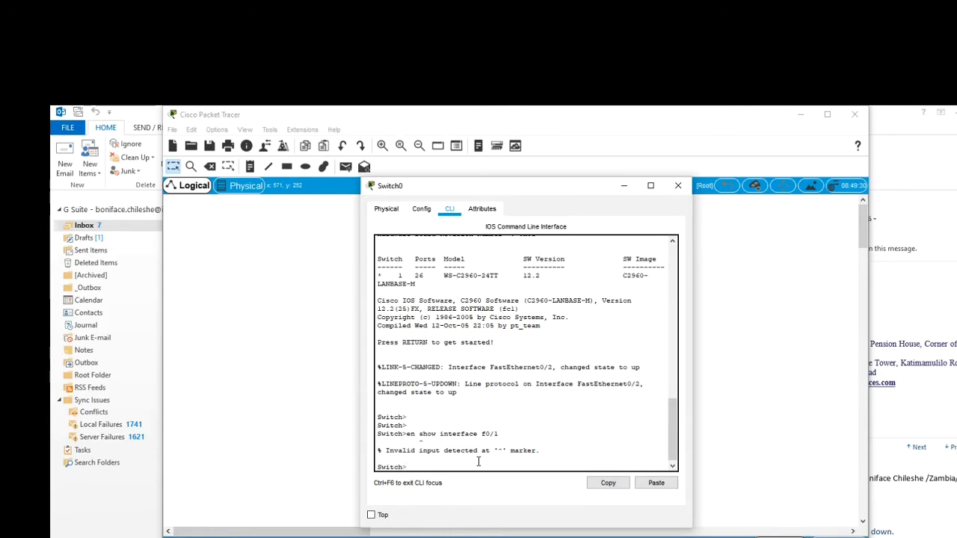
key(Up)
key(BackSpace)
key(BackSpace)
key(BackSpace)
key(BackSpace)
key(BackSpace)
key(BackSpace)
key(BackSpace)
key(BackSpace)
key(BackSpace)
key(BackSpace)
key(BackSpace)
key(BackSpace)
key(BackSpace)
key(BackSpace)
key(BackSpace)
key(BackSpace)
key(BackSpace)
key(BackSpace)
key(Return)
Step: Try to query the switch port with "show ip interface f0/1" and "show ip interface fe0/1"
text(en)
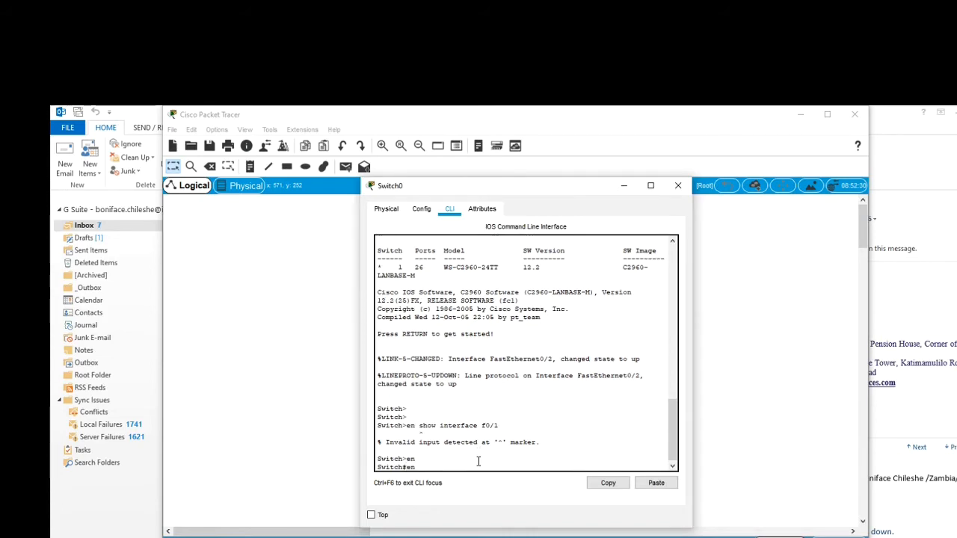
key(Up)
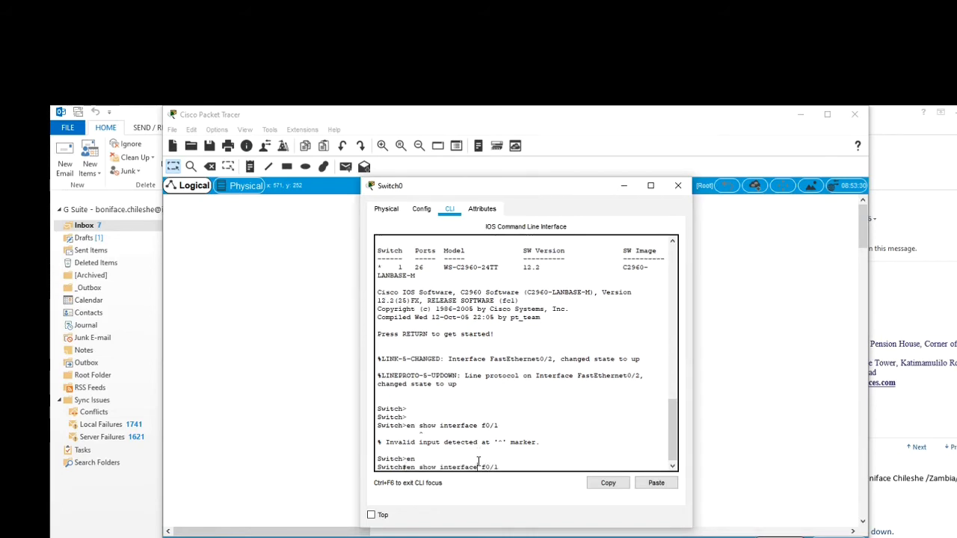
key(Left)
key(Left)
key(Left)
key(Left)
key(Left)
key(Left)
key(Left)
key(Left)
key(Left)
key(Left)
key(Left)
key(Left)
key(BackSpace)
key(BackSpace)
key(BackSpace)
text(ip)
key(Return)
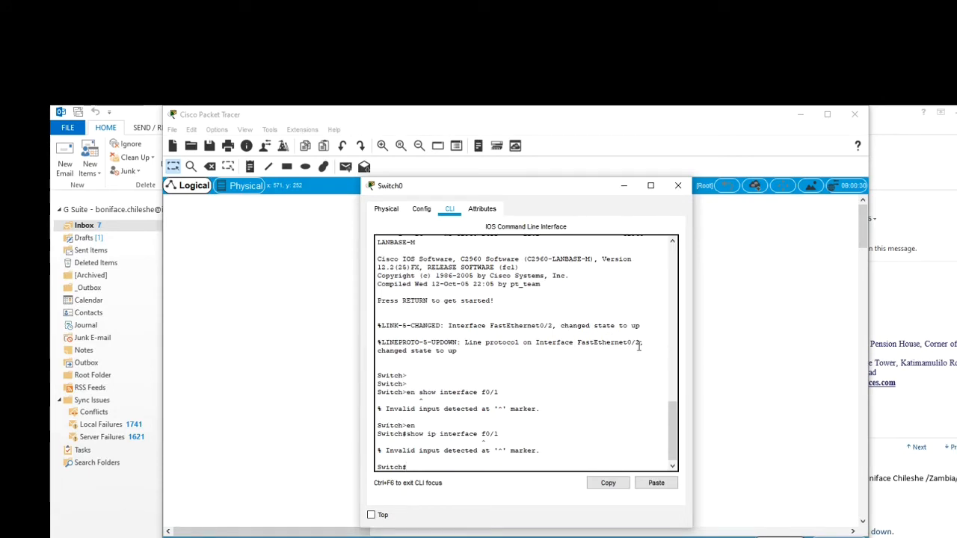
key(Up)
key(Return)
Step: Run "show int" on the switch and examine the FastEthernet0/1 details in the output
key(Up)
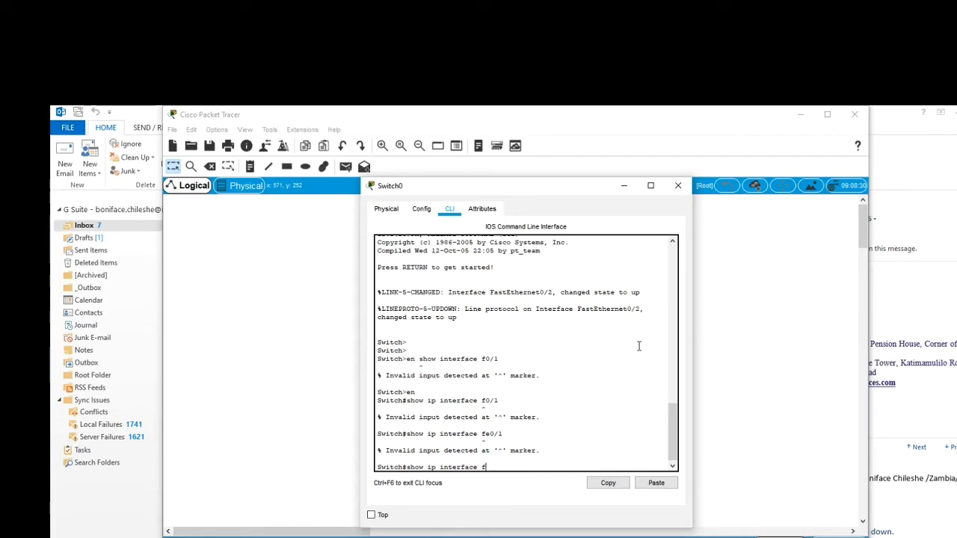
key(BackSpace)
key(BackSpace)
key(BackSpace)
key(BackSpace)
key(BackSpace)
key(BackSpace)
key(BackSpace)
key(BackSpace)
key(BackSpace)
key(BackSpace)
key(BackSpace)
key(BackSpace)
text(itch#showi)
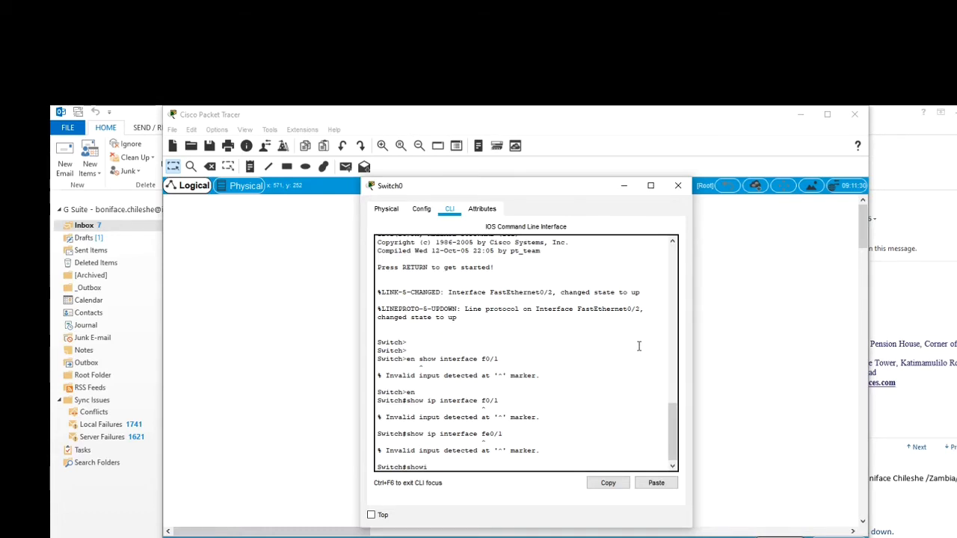
text(nt)
key(Return)
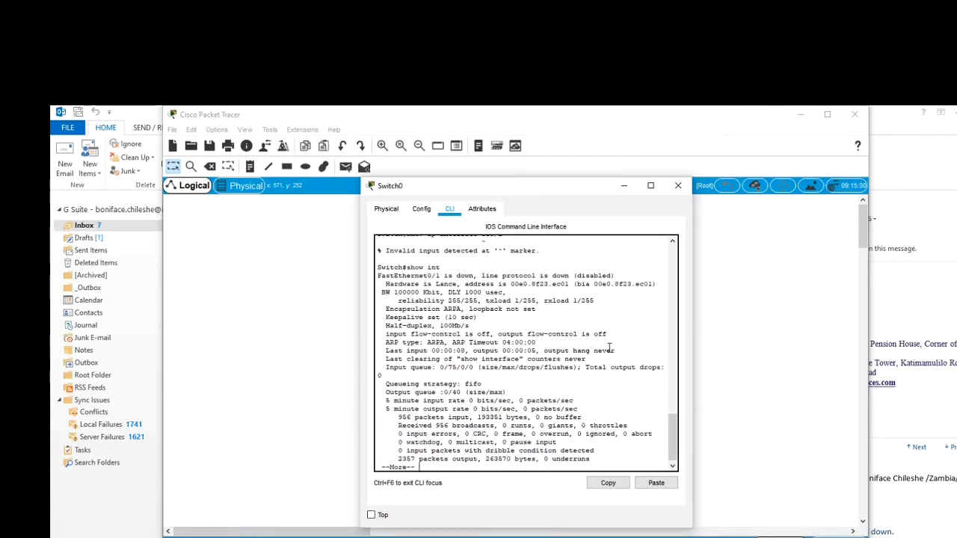
drag(671, 430, 671, 407)
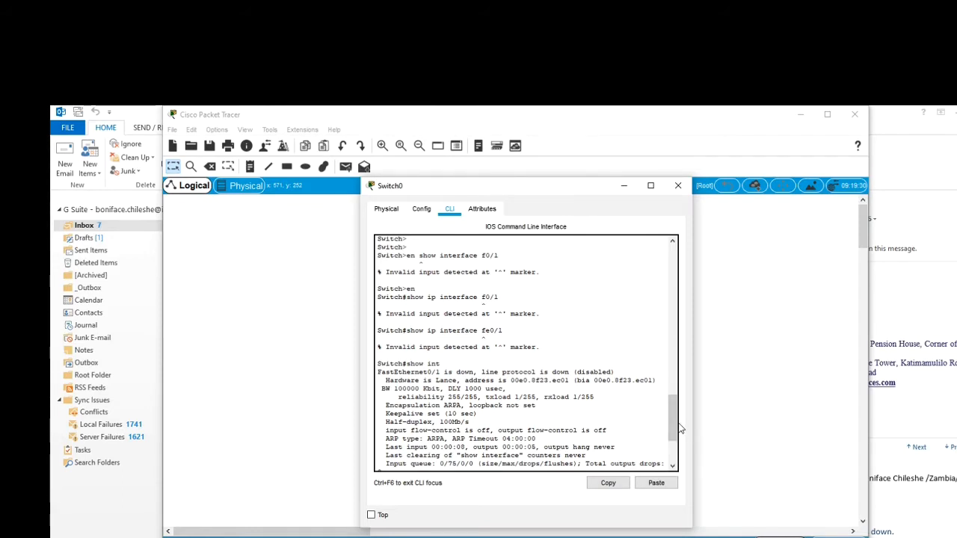
Step: Page through the switch's "show int" output and examine the FastEthernet0/2 details before putting the Switch0 window away
drag(676, 424, 675, 458)
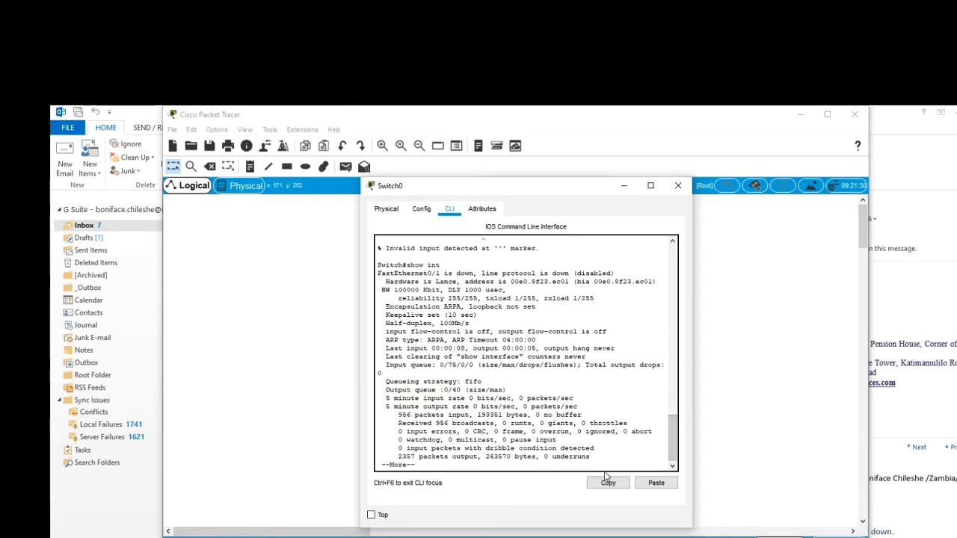
key(space)
key(space)
key(space)
key(space)
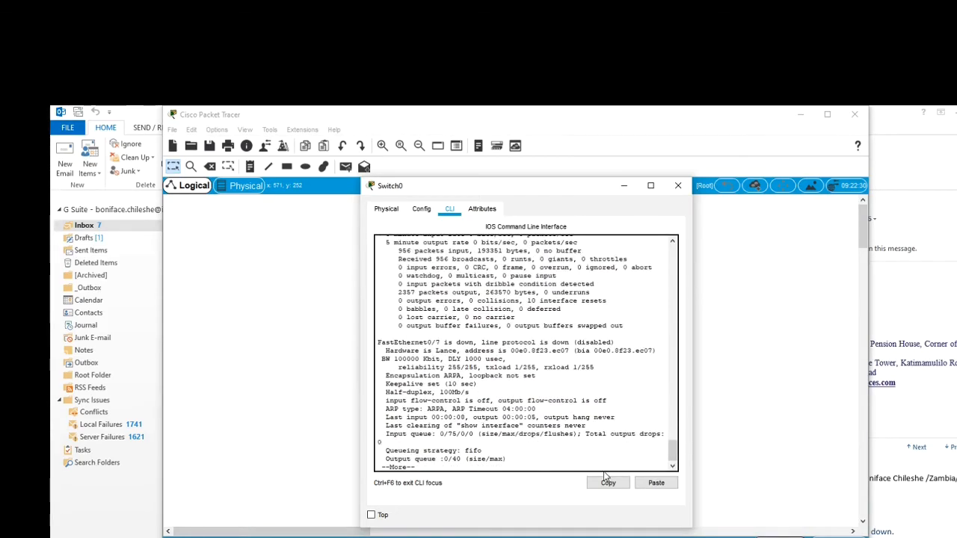
drag(672, 447, 673, 347)
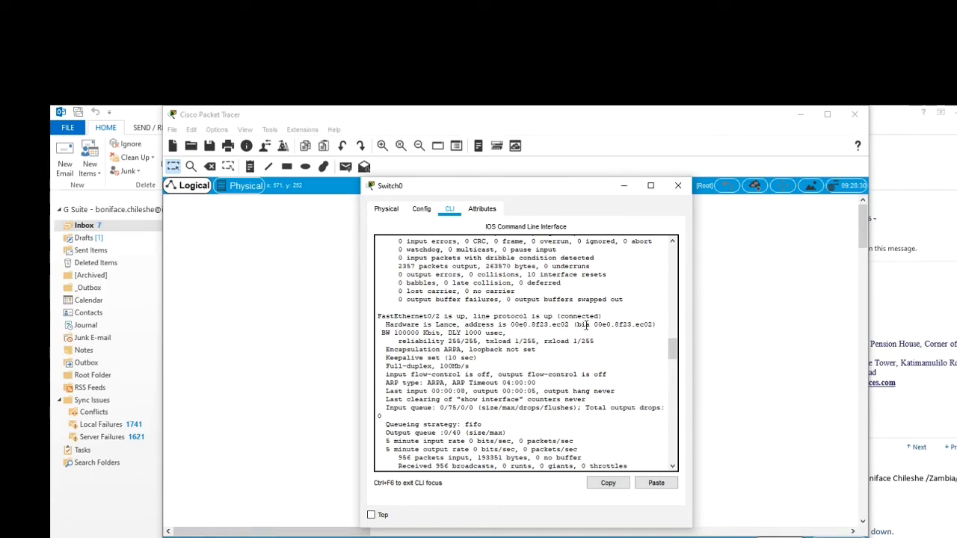
click(624, 186)
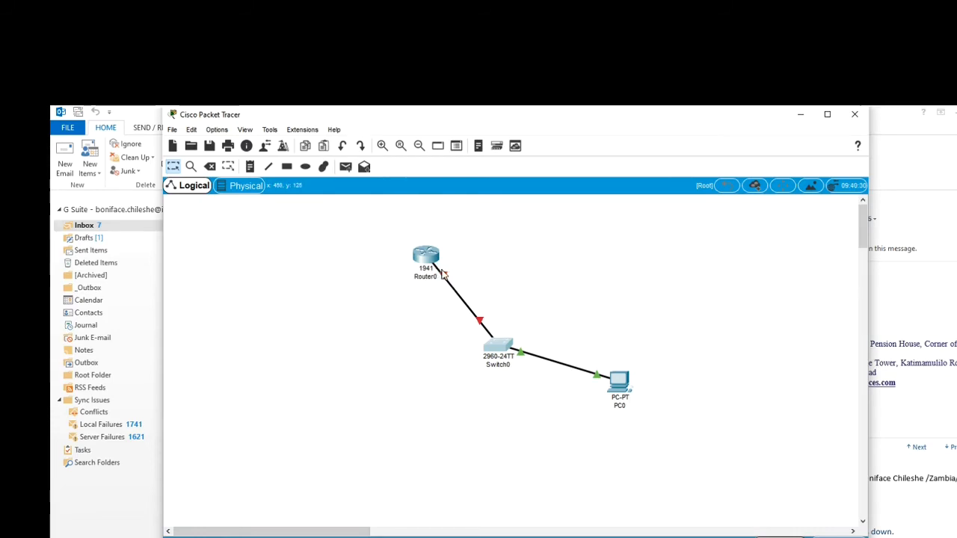
Step: Open Router0's command-line interface and answer "no" to the initial configuration dialog
mouse_move(444, 279)
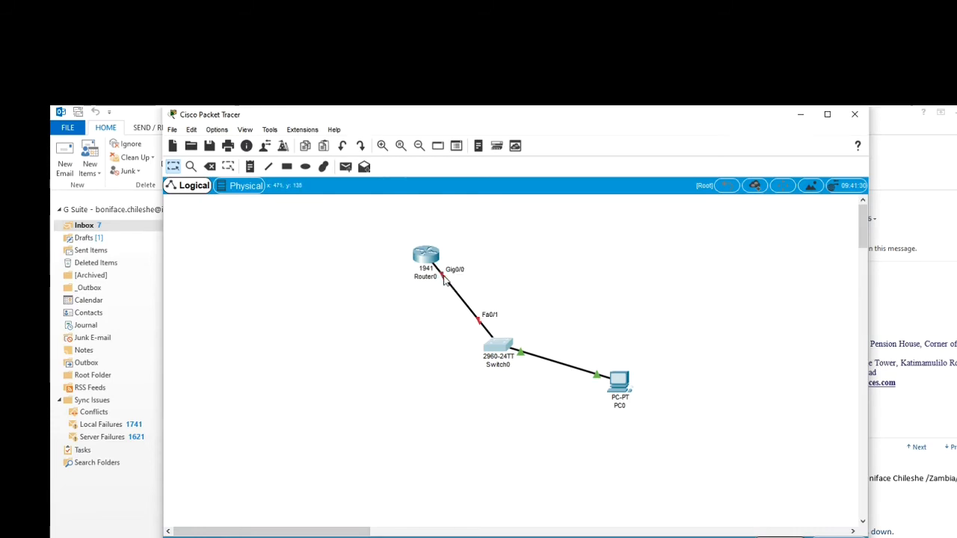
click(424, 256)
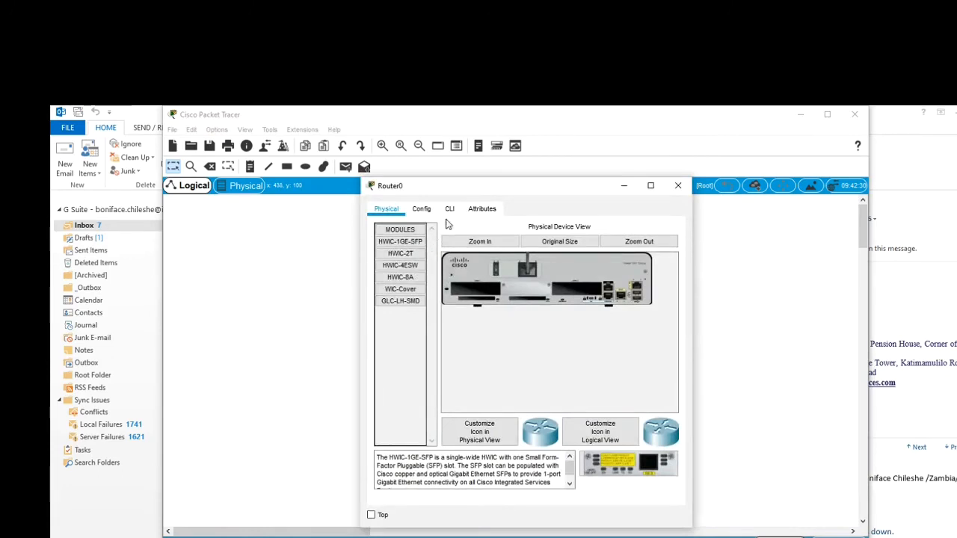
click(678, 186)
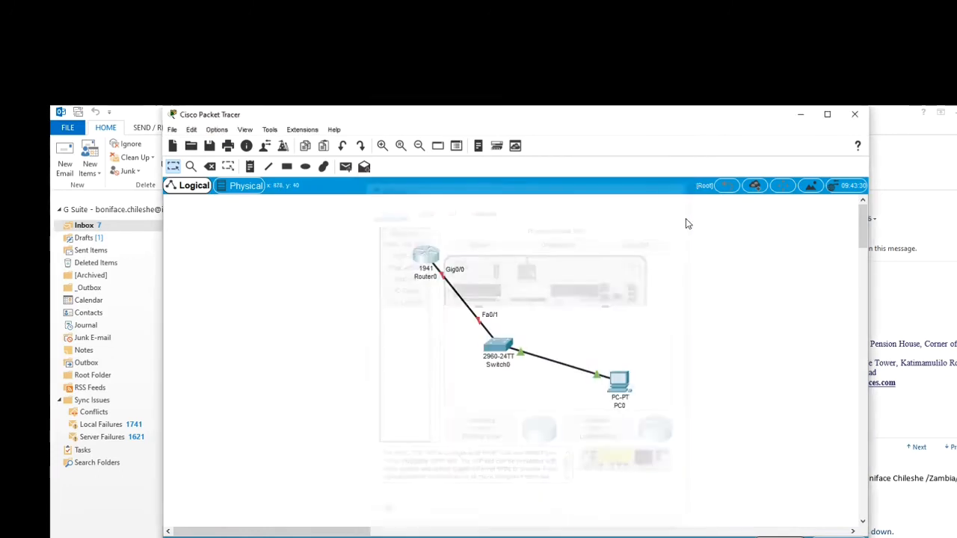
click(436, 260)
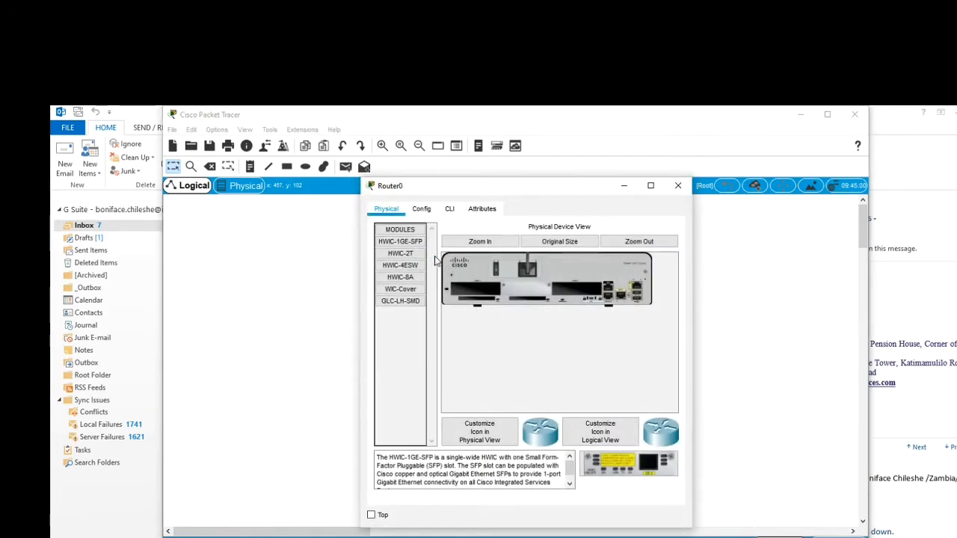
click(450, 212)
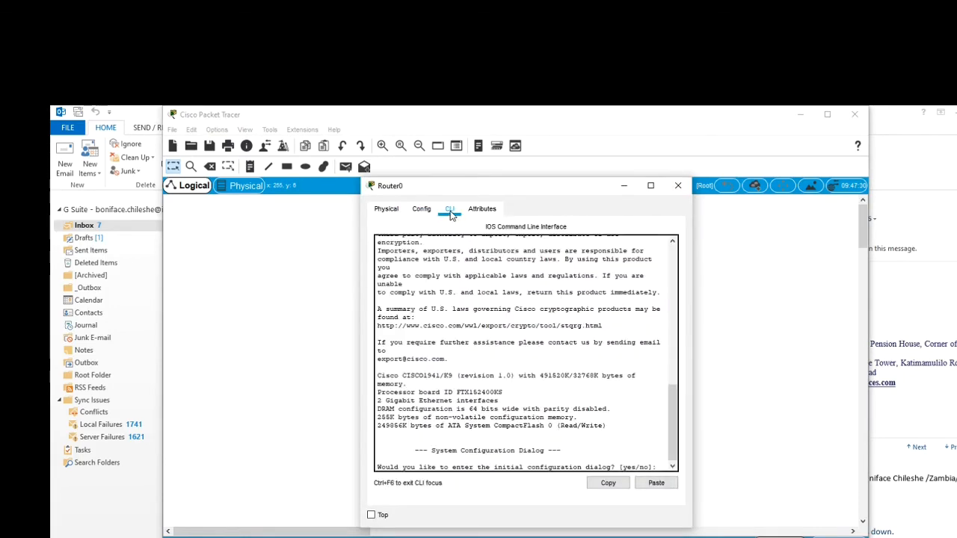
click(627, 440)
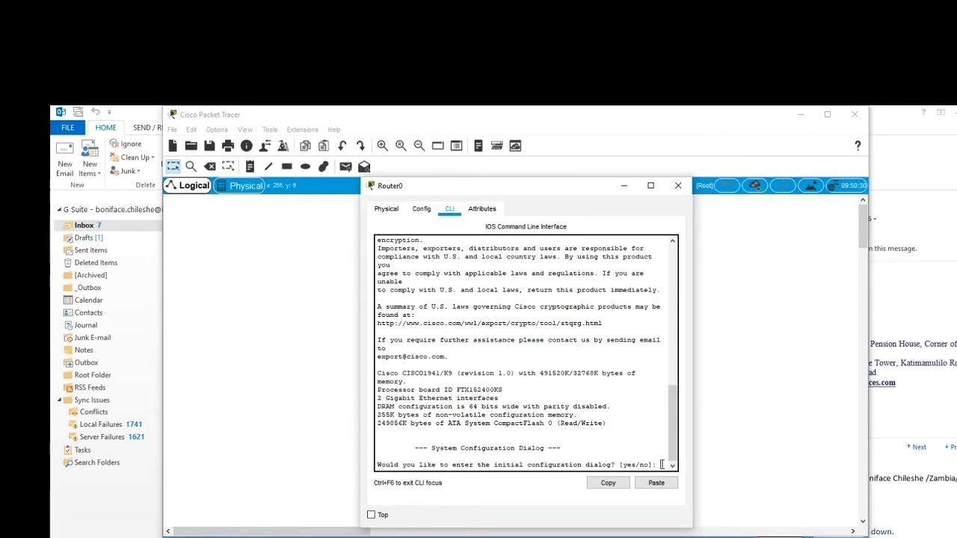
text(no)
key(Return)
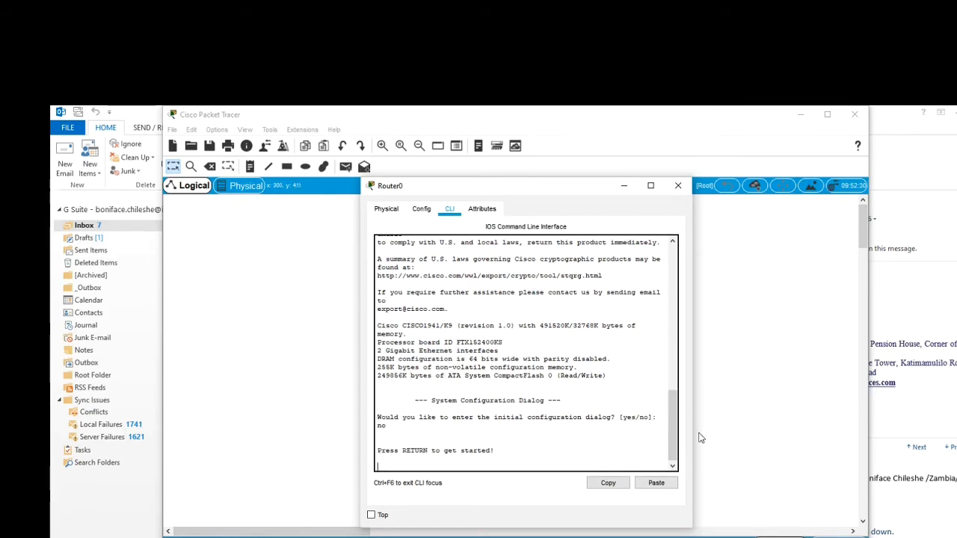
Step: Enlarge the Router0 window in width and height without leaving it maximized, so more of the command-line output fits
click(651, 186)
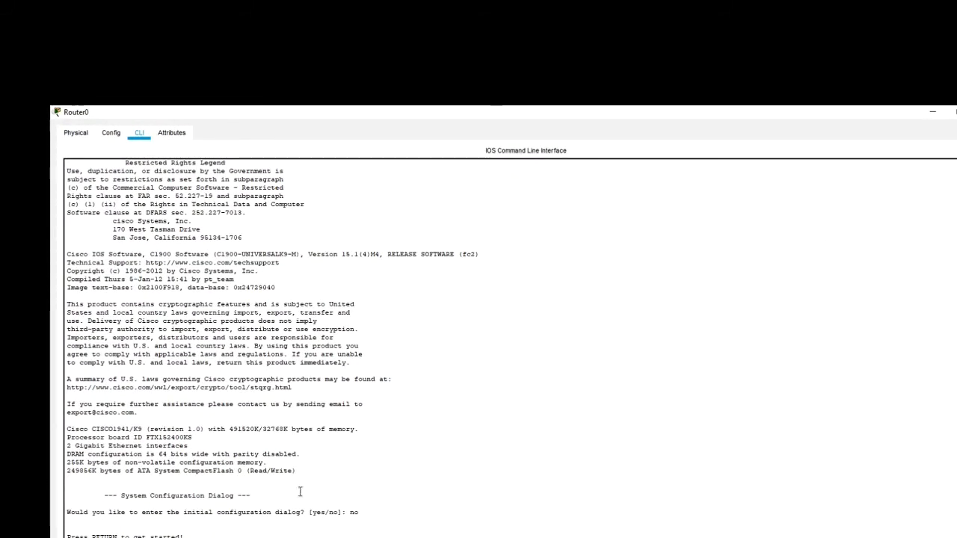
click(955, 112)
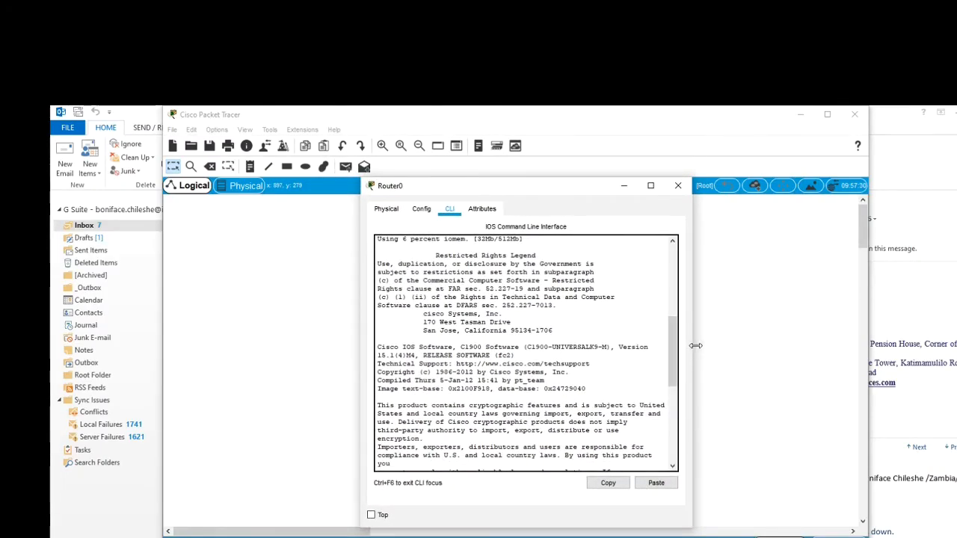
drag(694, 345, 885, 345)
drag(603, 528, 603, 537)
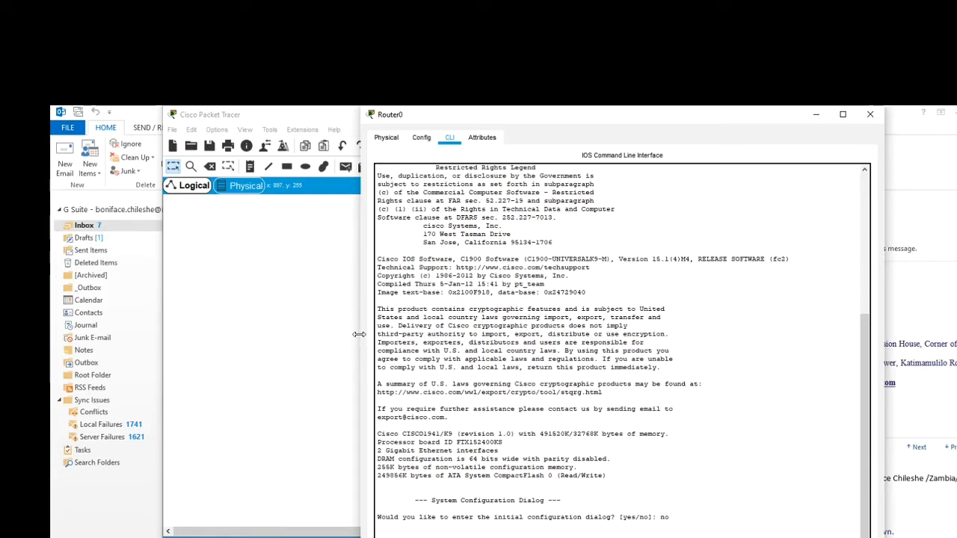
drag(358, 334, 278, 335)
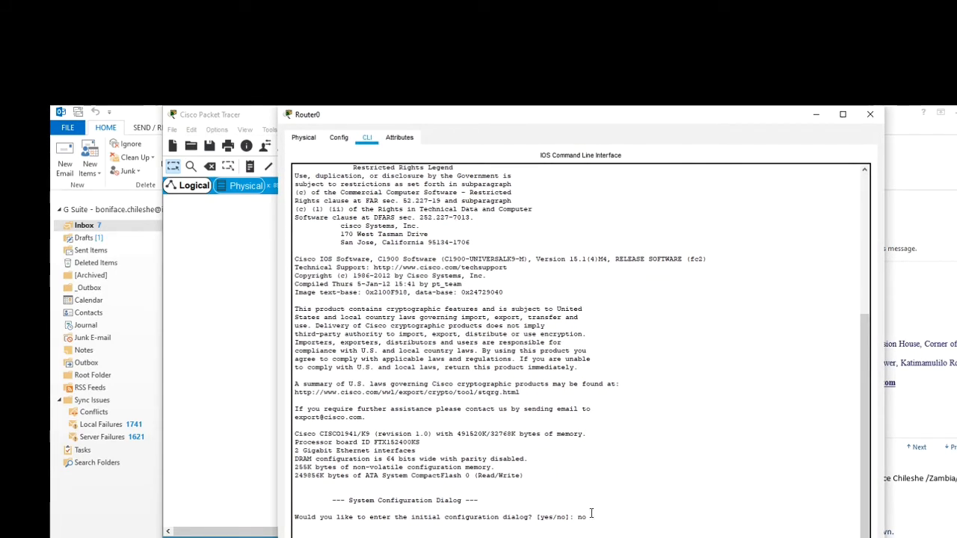
Step: Start a session at Router0's user prompt and enter global configuration mode with "en" and "config t"
drag(591, 513, 576, 515)
click(557, 533)
key(Return)
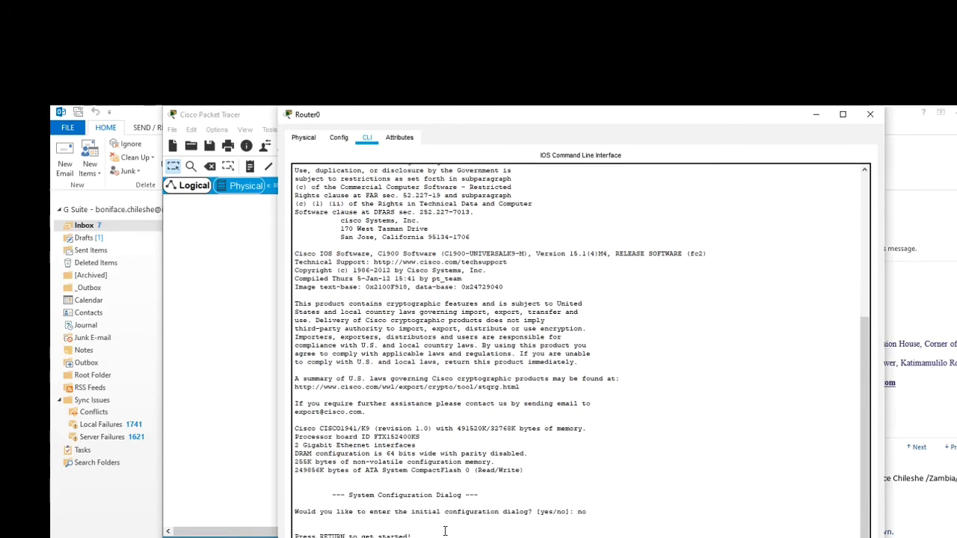
key(Return)
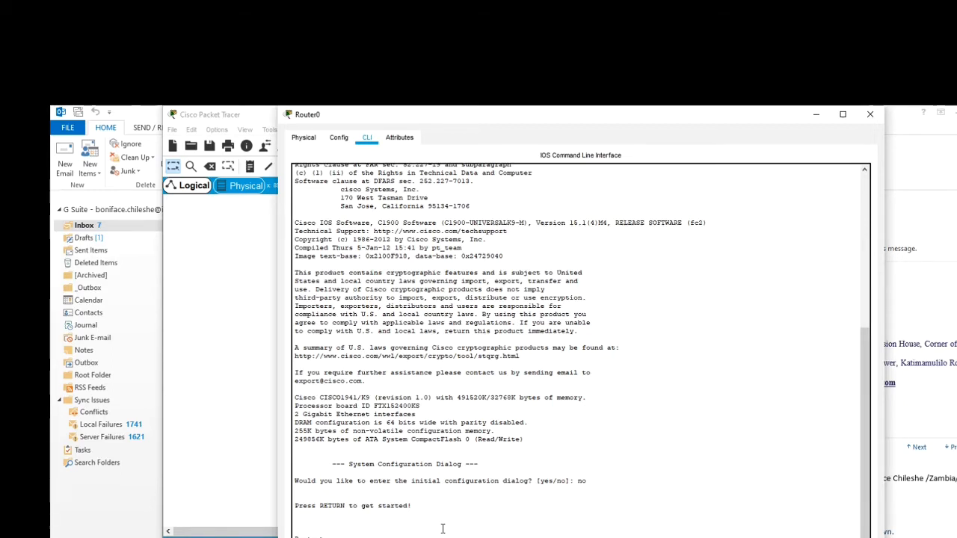
key(Return)
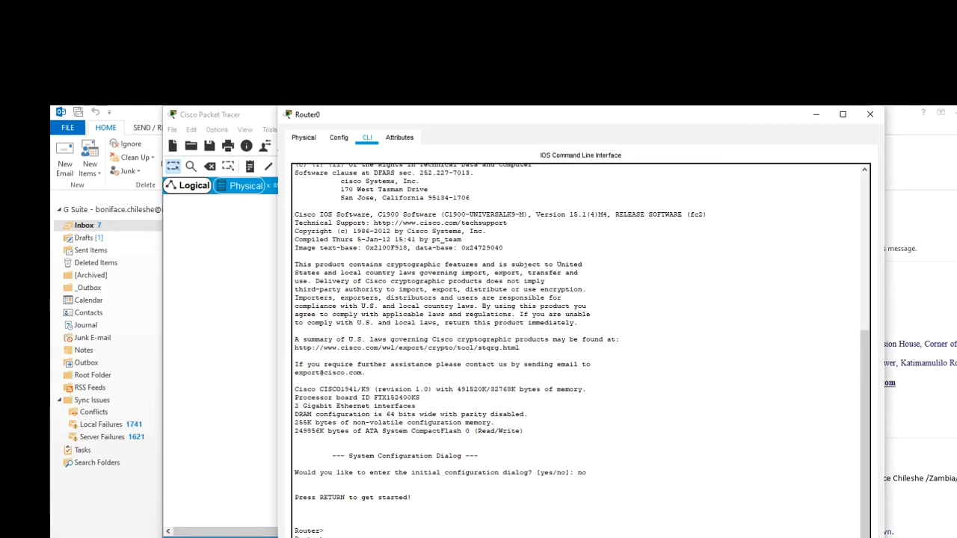
text(en)
key(Return)
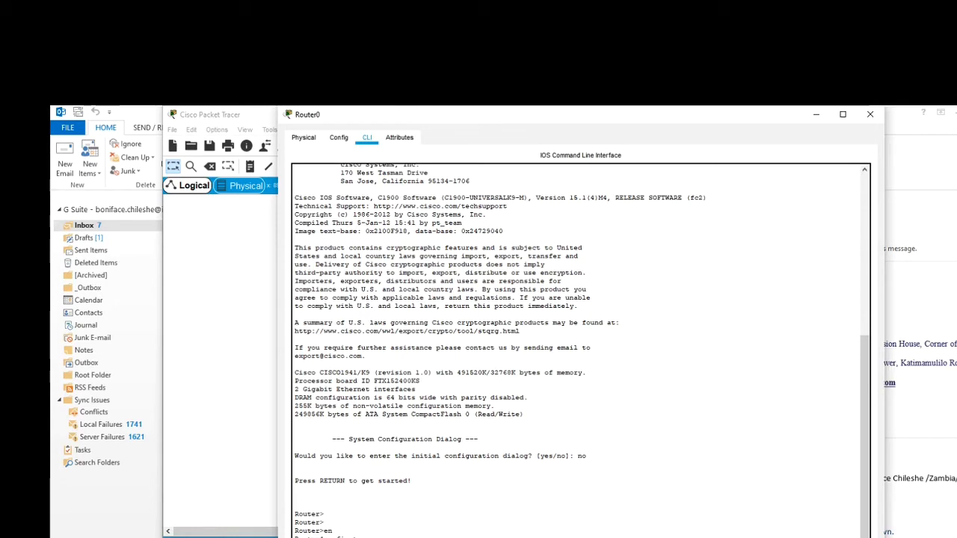
Step: Check the router link's port labels in the topology and begin an "int" command at Router0's configuration prompt
click(814, 115)
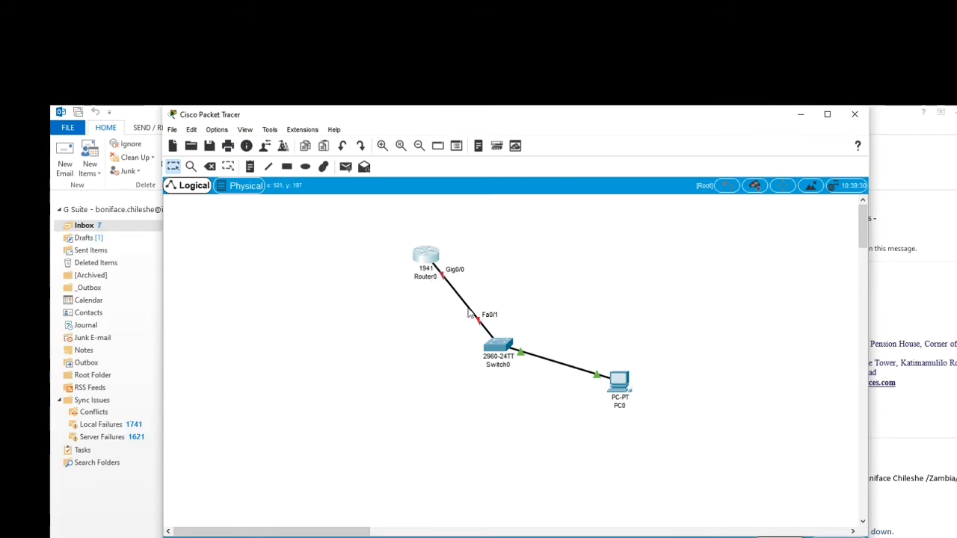
click(428, 258)
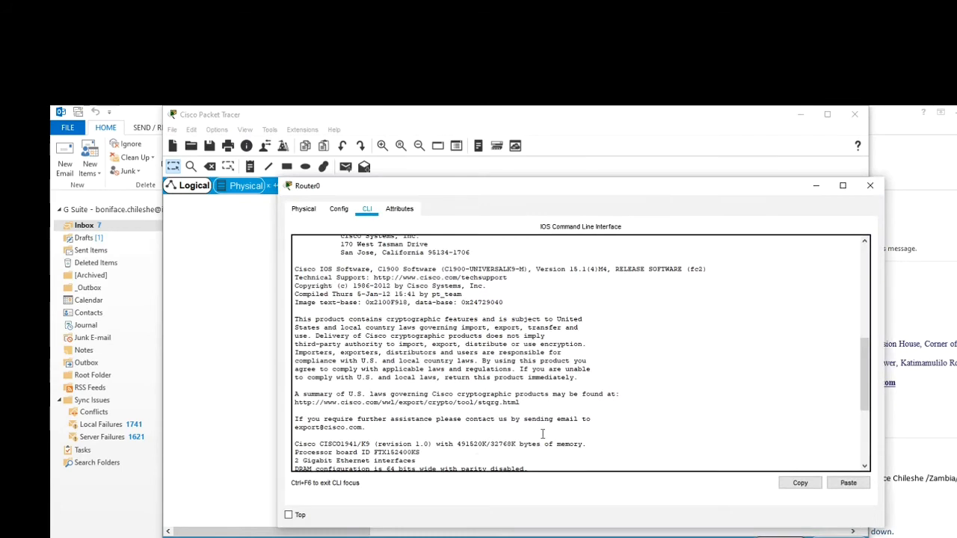
click(540, 424)
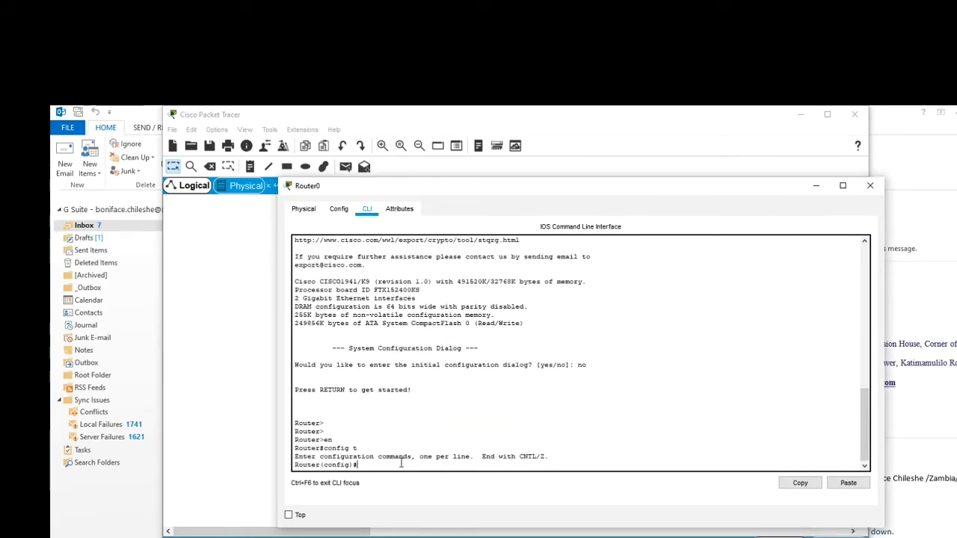
text(int)
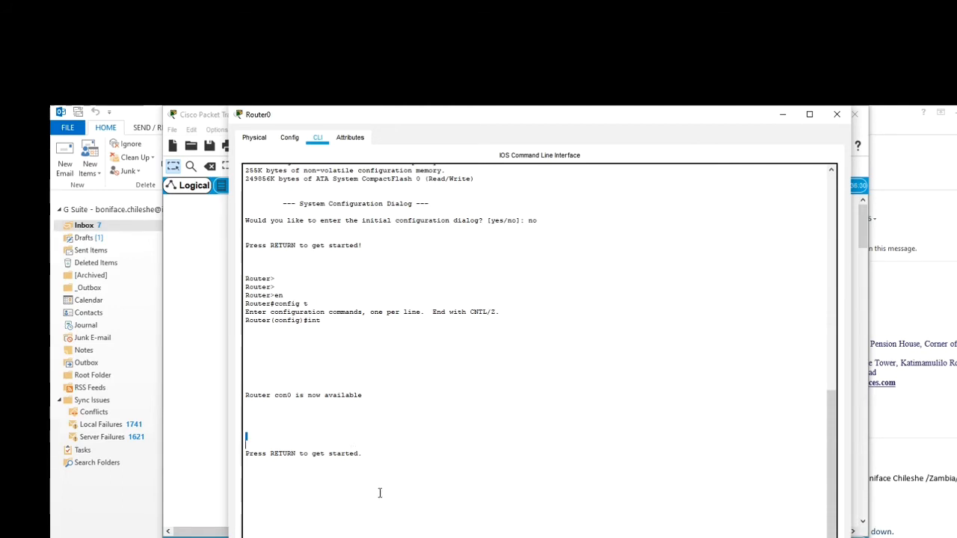
Step: Start a new console session on Router0 and return to global configuration mode with "en" and "config t"
key(Return)
key(Return)
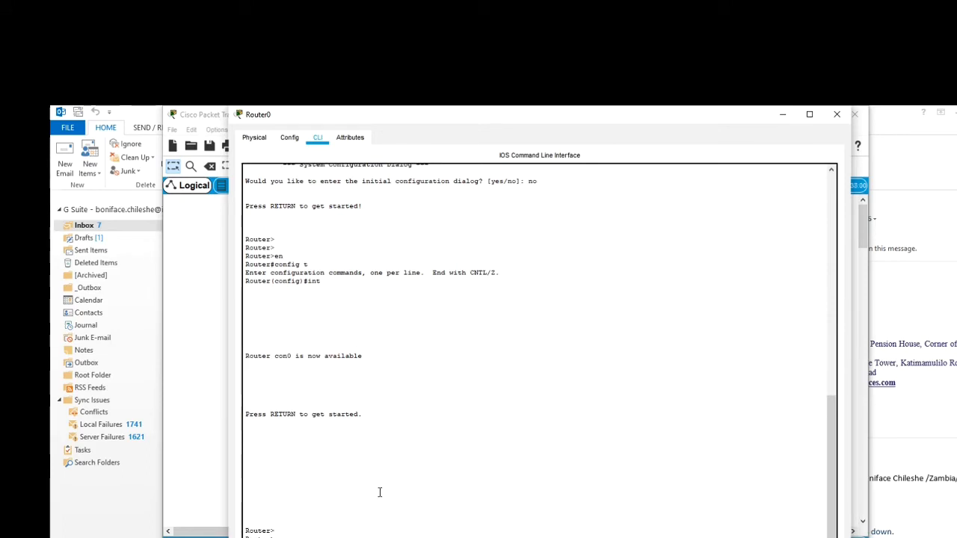
key(Return)
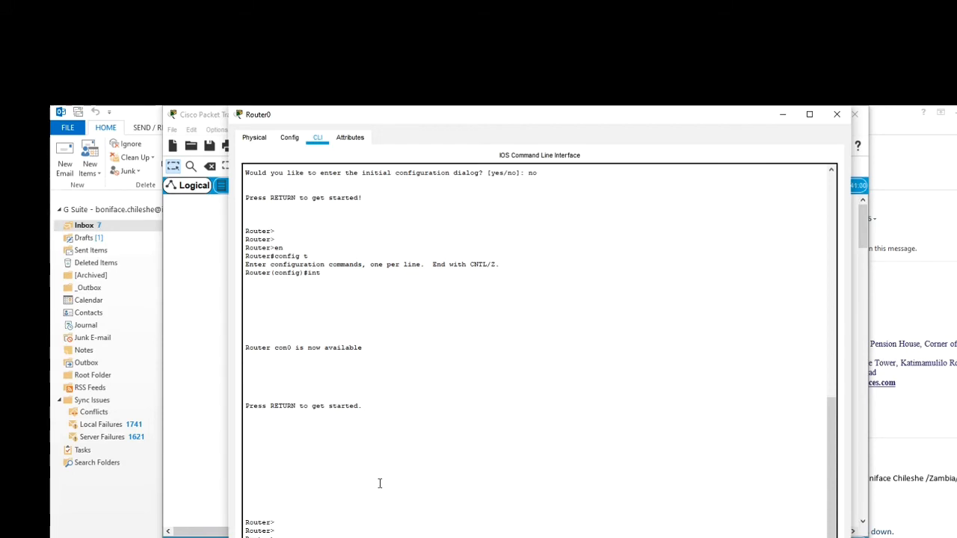
key(Return)
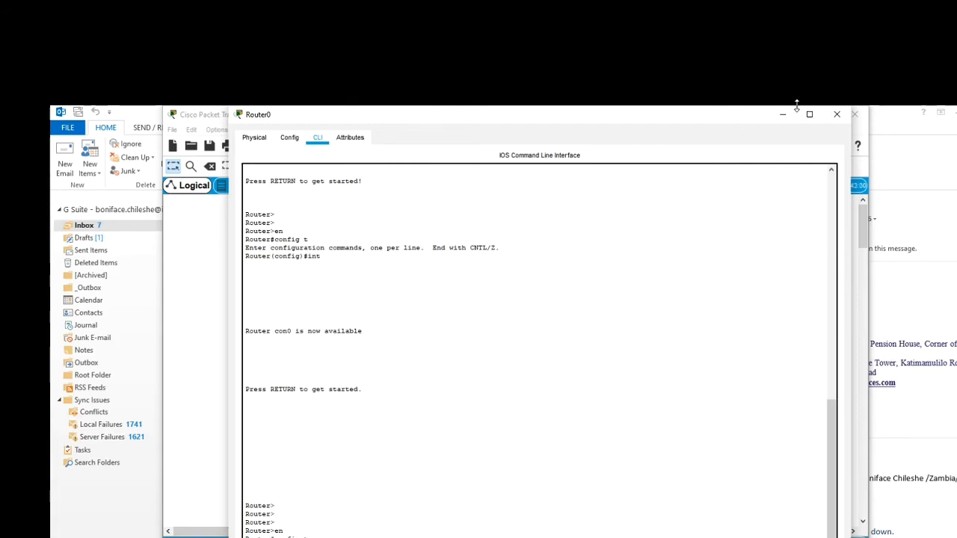
Step: Enable the router port connected to the switch by running "interface gig 0/0" and "no shut", and check the link in the topology
click(181, 259)
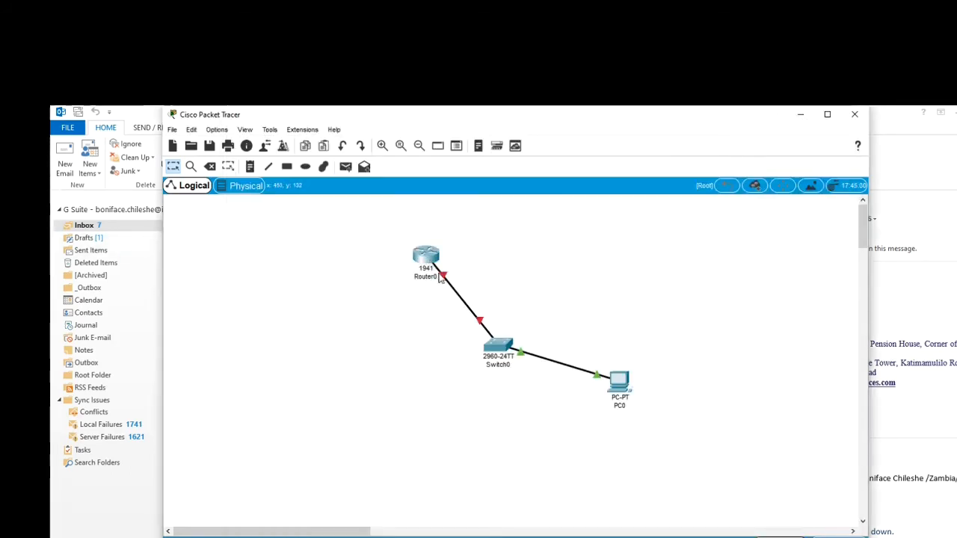
mouse_move(444, 277)
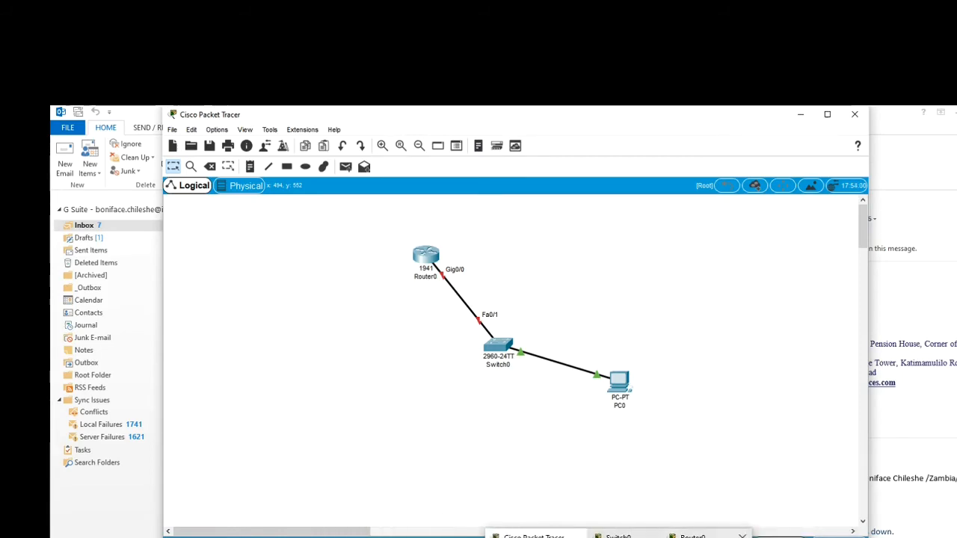
click(692, 537)
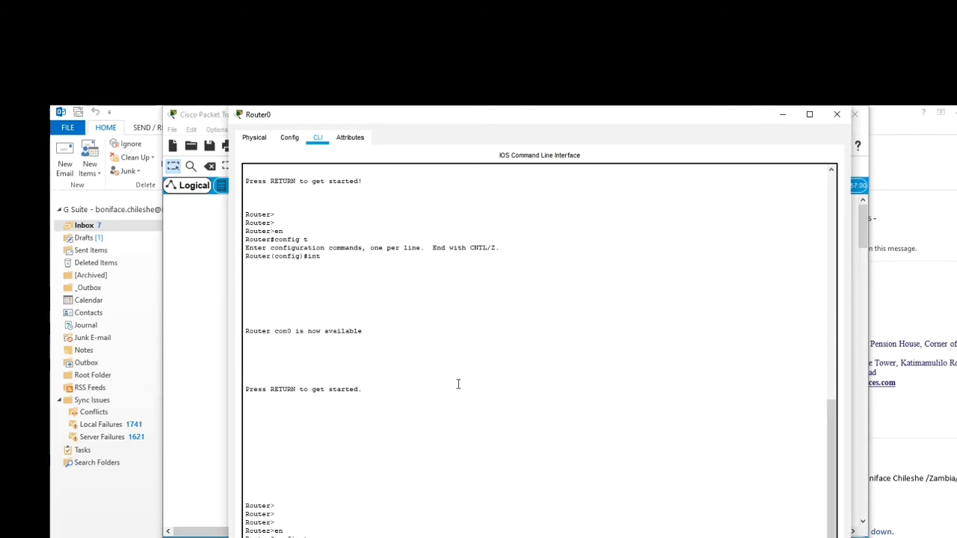
key(Return)
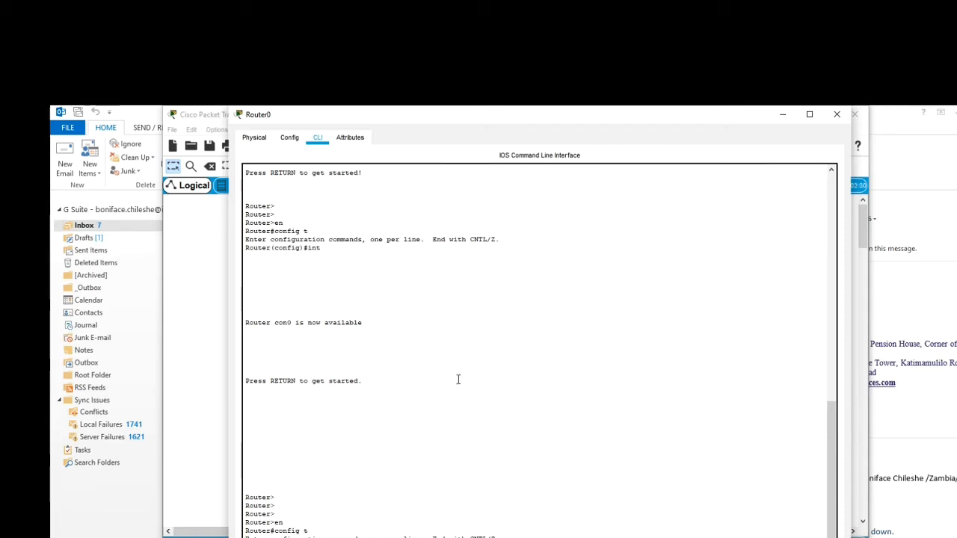
key(Return)
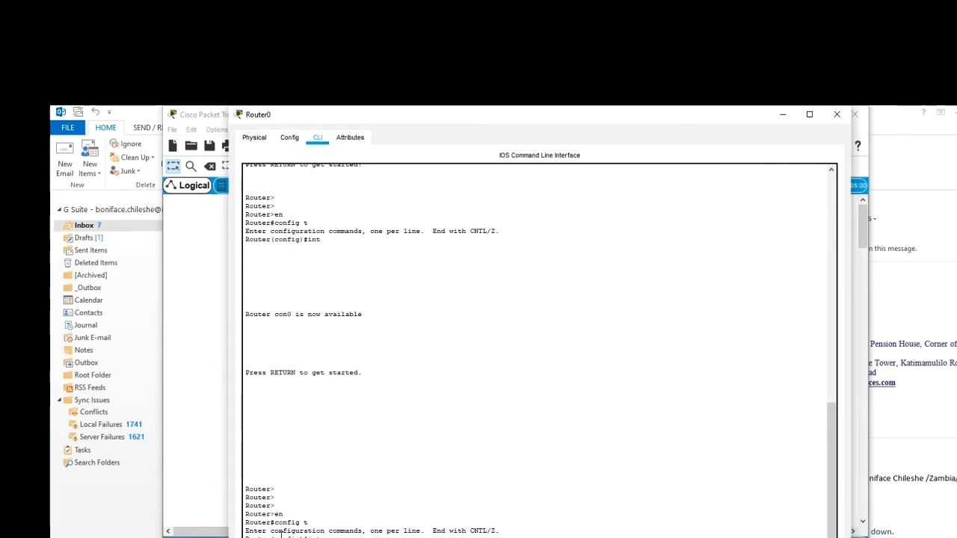
text(inter)
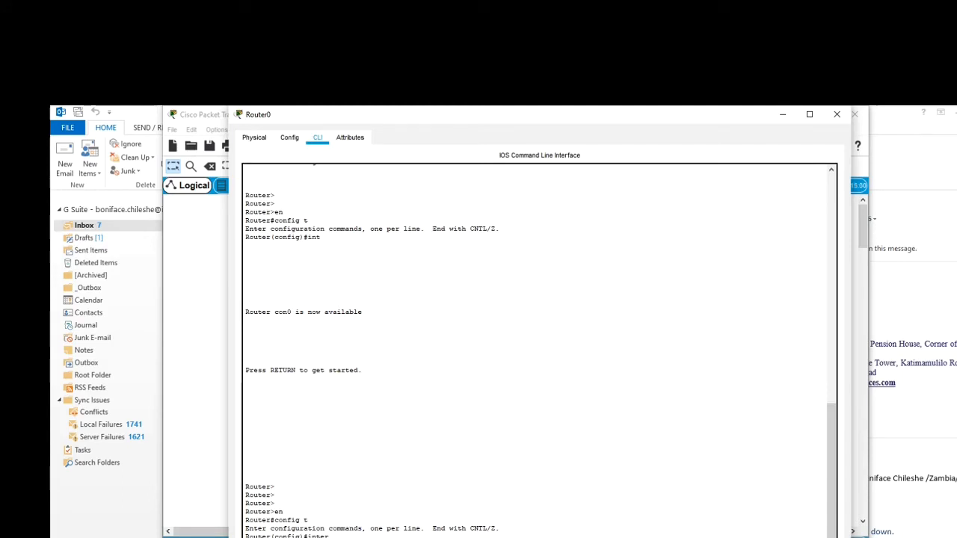
key(Return)
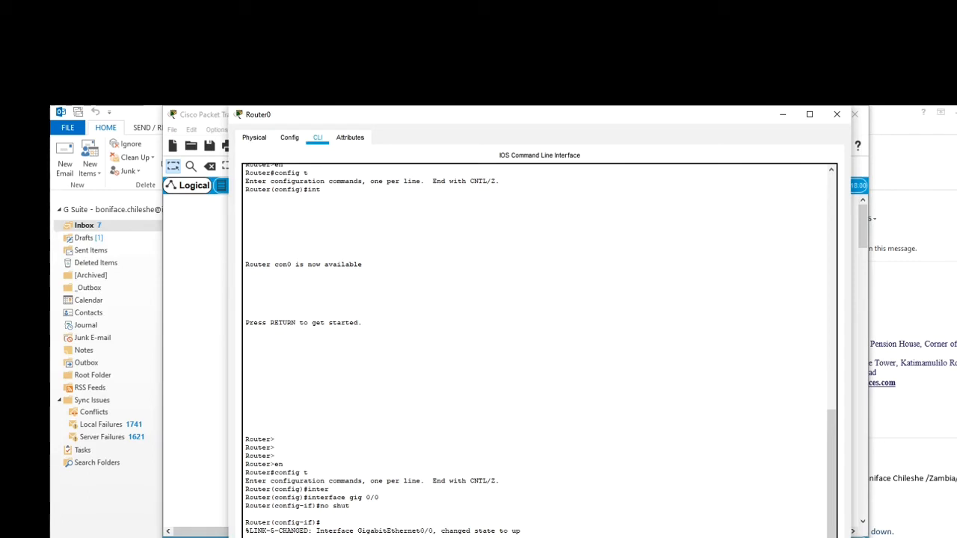
click(783, 115)
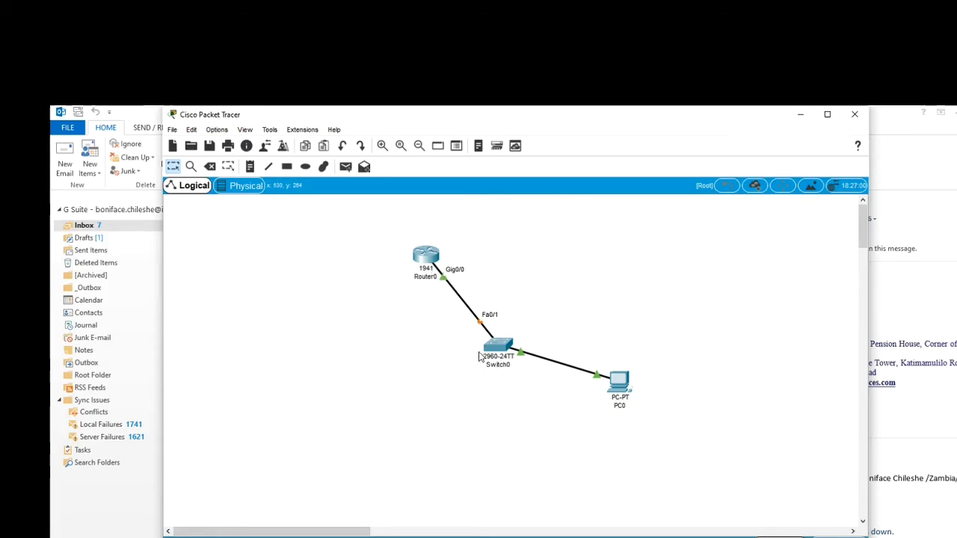
mouse_move(495, 352)
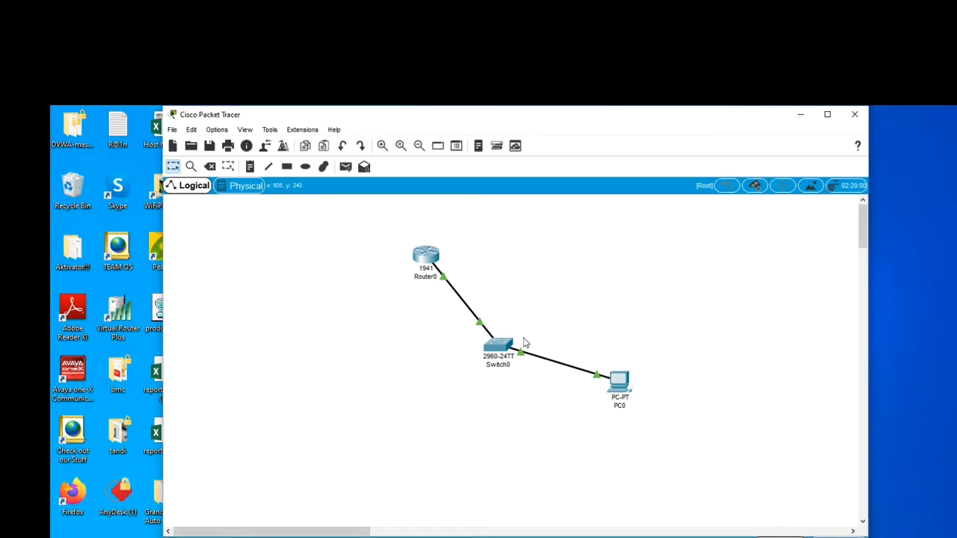
Step: Look over the desktop applications available on PC0 and return to the topology
click(620, 383)
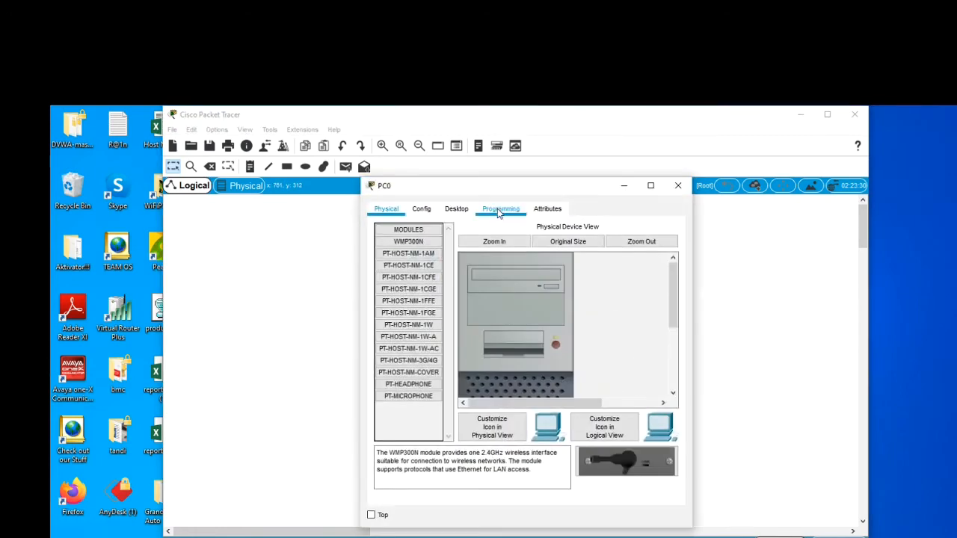
click(456, 209)
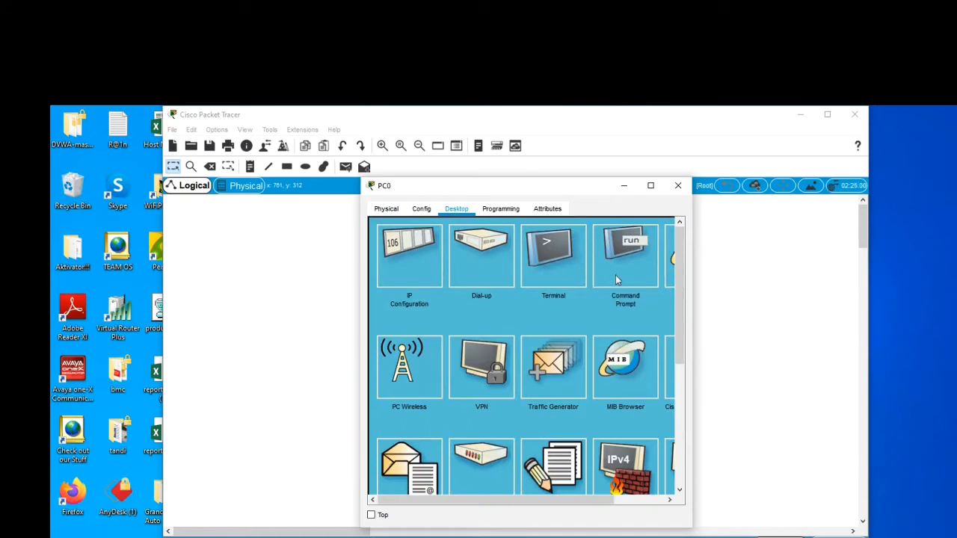
click(676, 188)
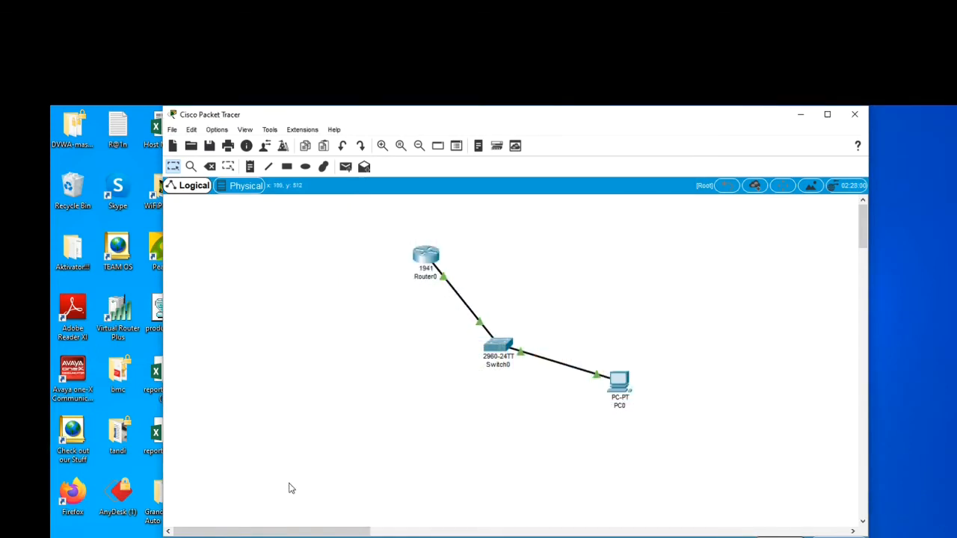
Step: Try to send a simple PDU from PC0 to Router0, and return to the selection tool
click(346, 169)
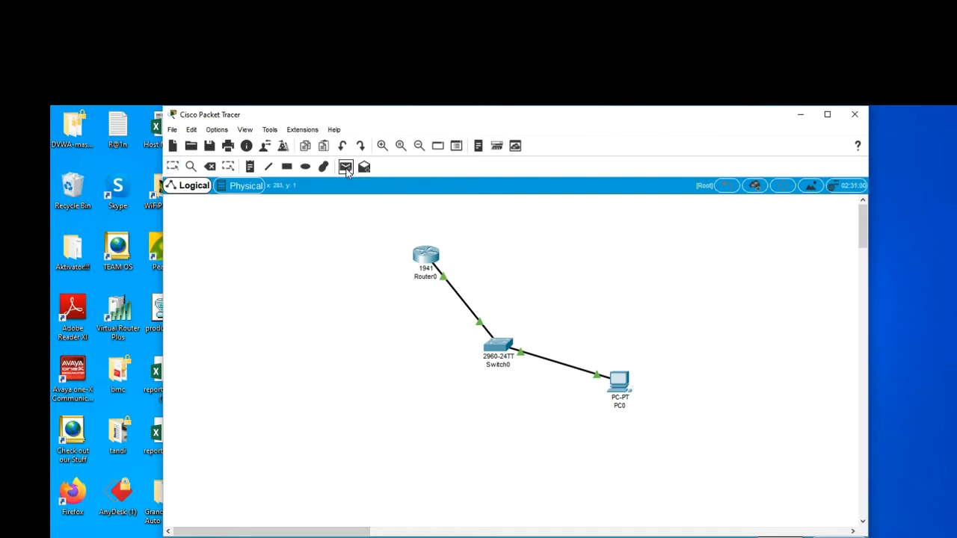
click(621, 383)
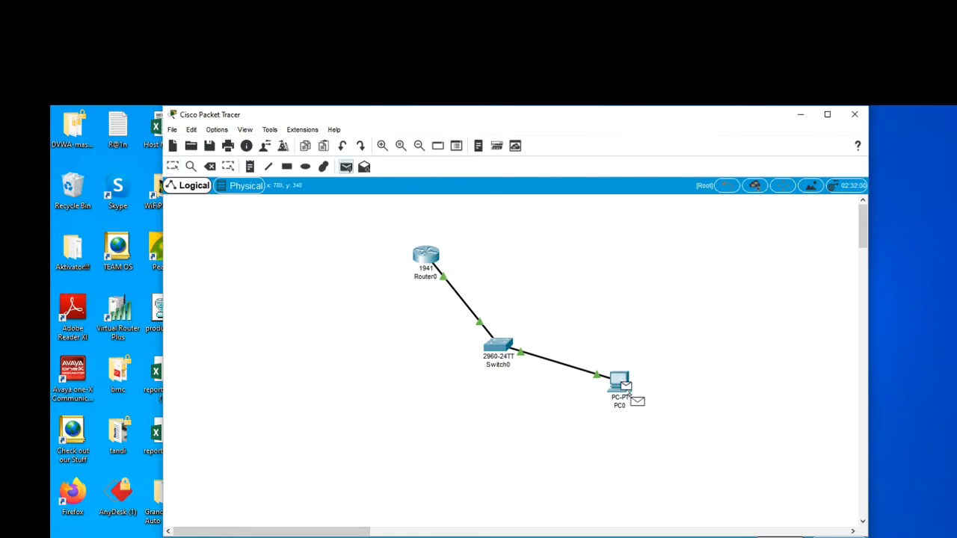
click(433, 268)
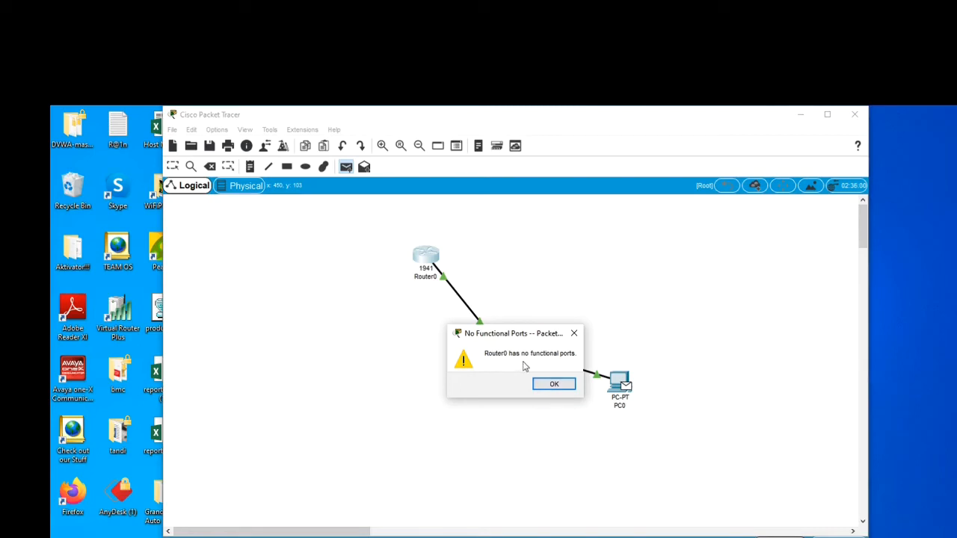
click(558, 388)
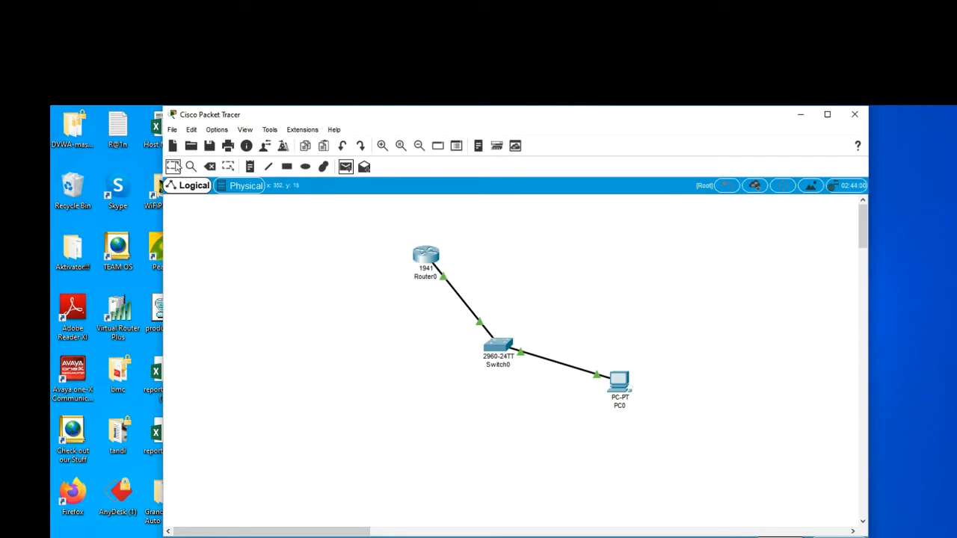
click(174, 166)
Step: Open Router0's command line and enter global configuration mode with "en" and "config t"
click(425, 256)
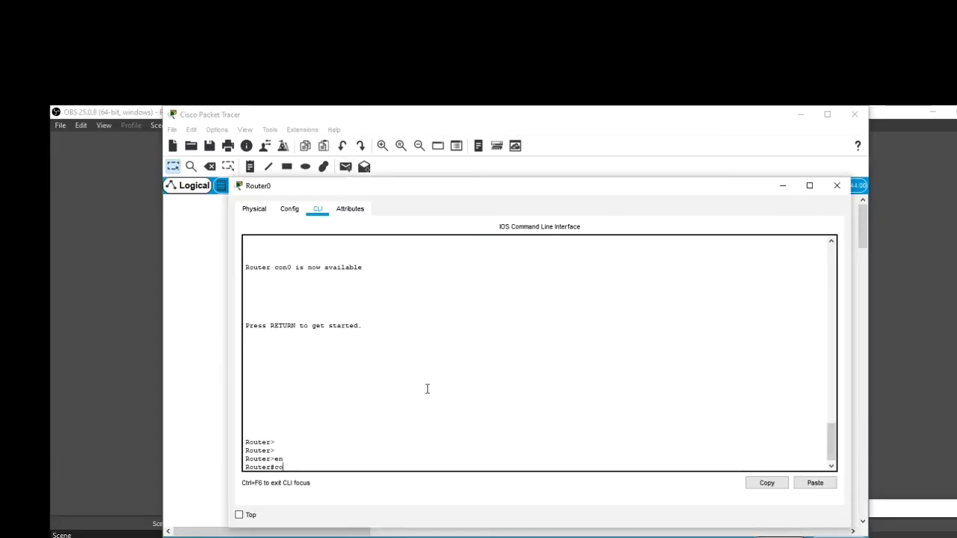
text(gi)
key(BackSpace)
key(BackSpace)
text(fig t)
key(Return)
key(Return)
Step: Enter interface configuration for Router0's port to the switch with "int gig 0/0"
text(int)
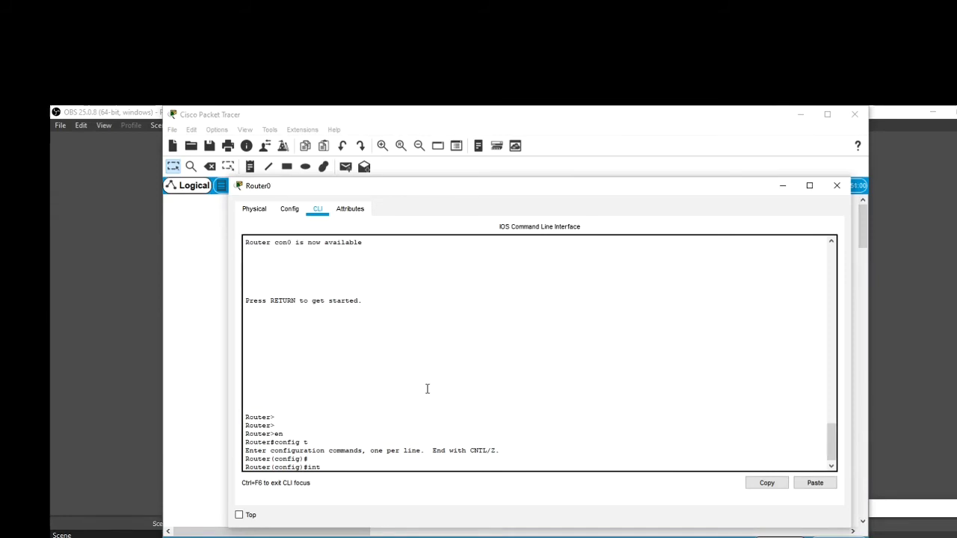
text( gi)
key(BackSpace)
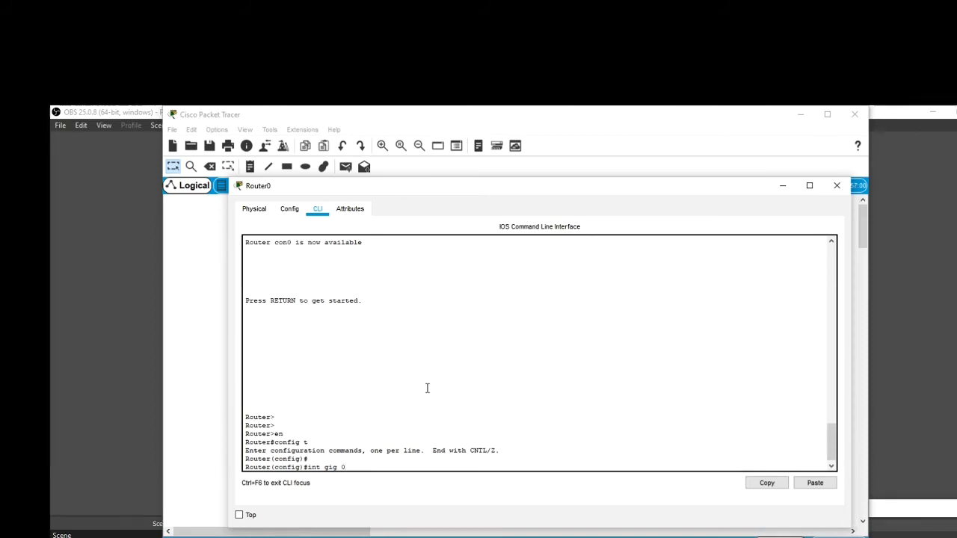
text(0/0)
key(Return)
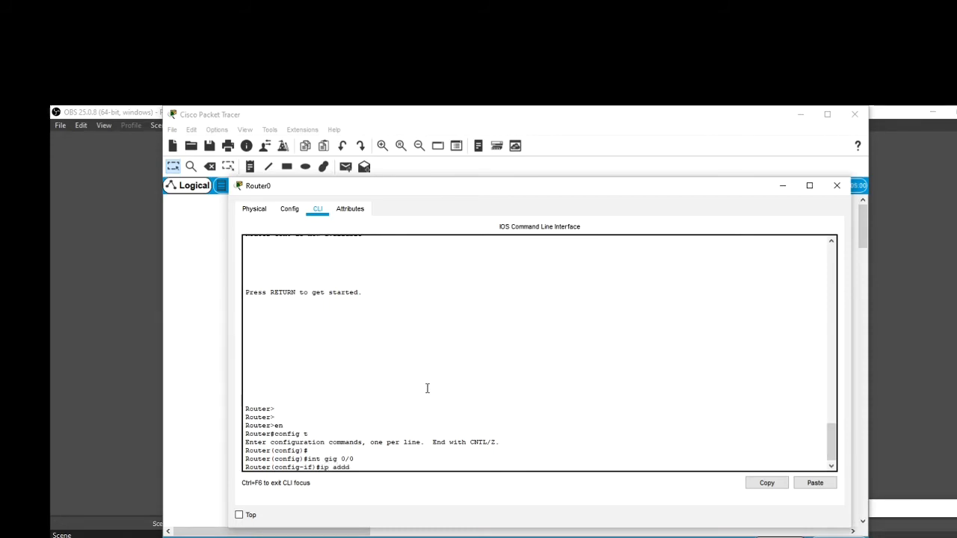
Step: Assign the router interface the address with "ip address 192.168.2.1 255.255.255.0" and enable it with "no shut"
key(Tab)
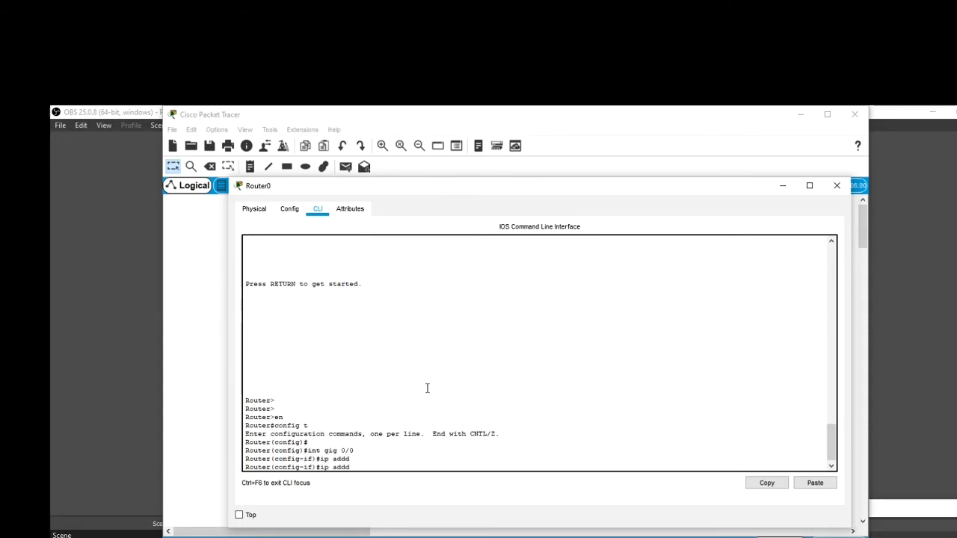
key(Tab)
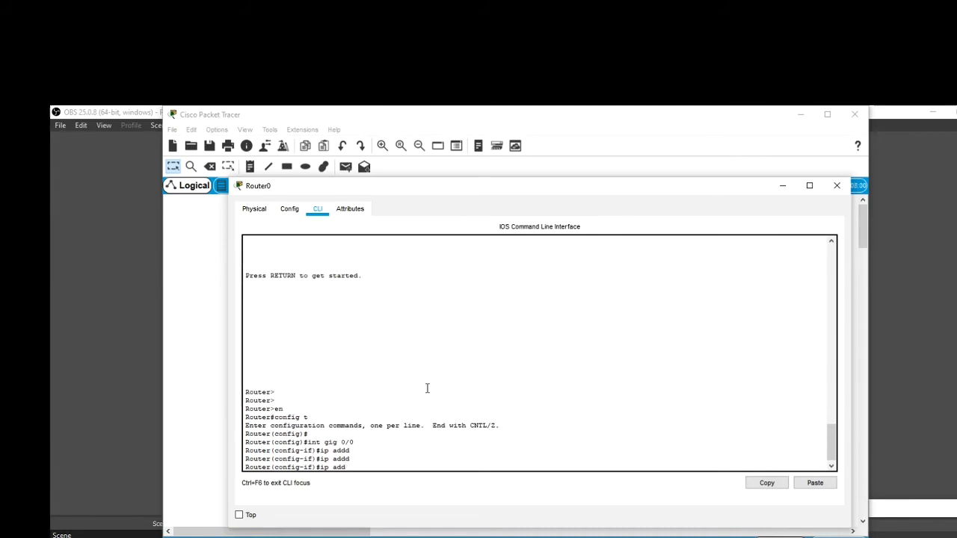
key(Tab)
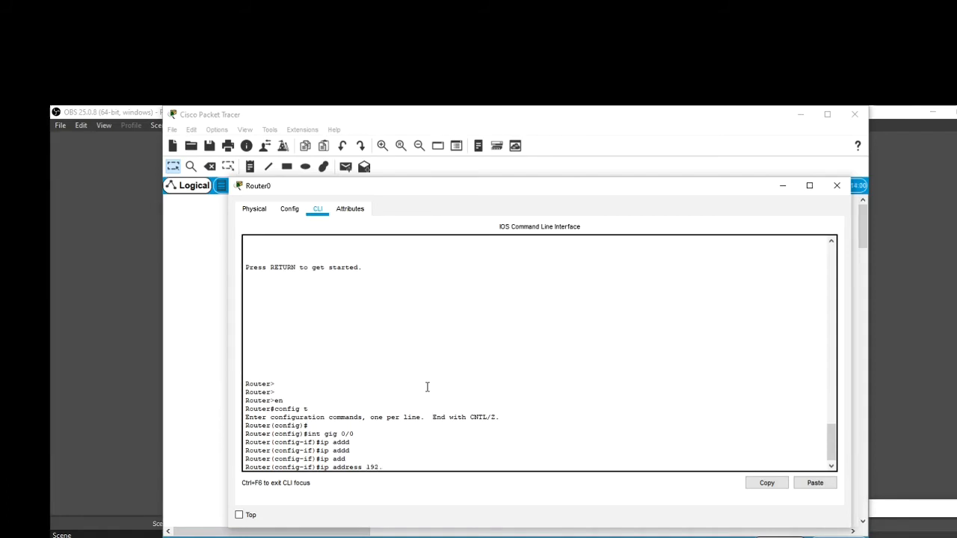
text(.168.2.1 255.255.255.0)
key(Return)
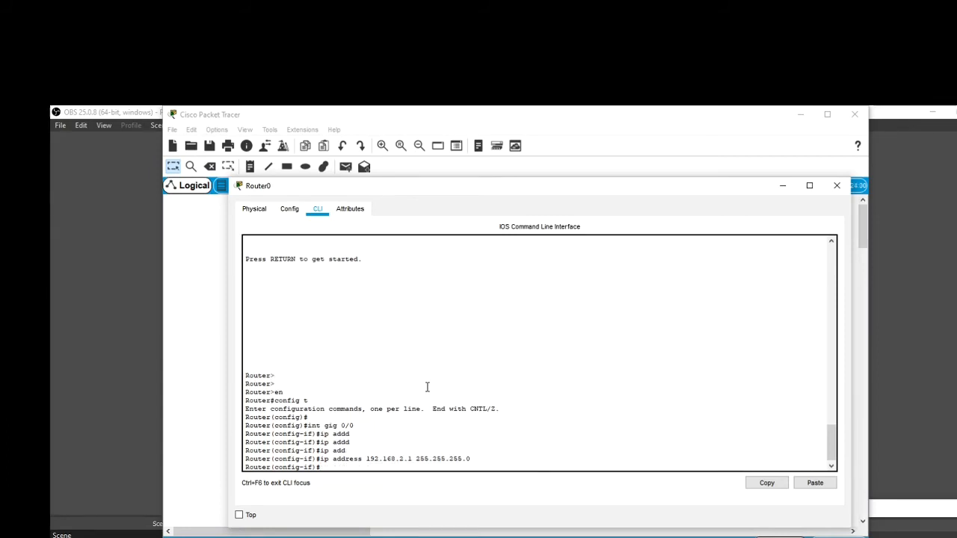
text(no shut)
key(Return)
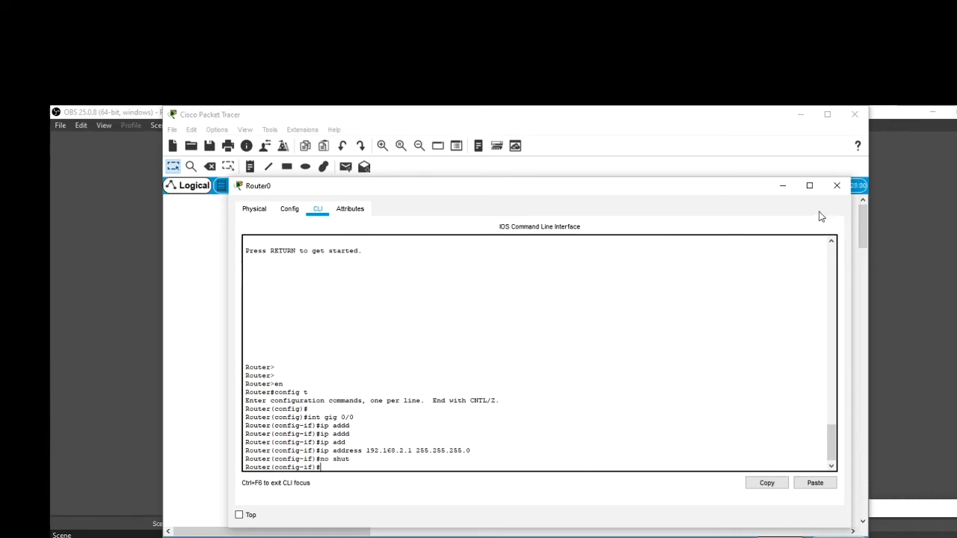
Step: Check the router link's port labels in the topology and review the commands entered in Router0's console
click(783, 186)
mouse_move(443, 282)
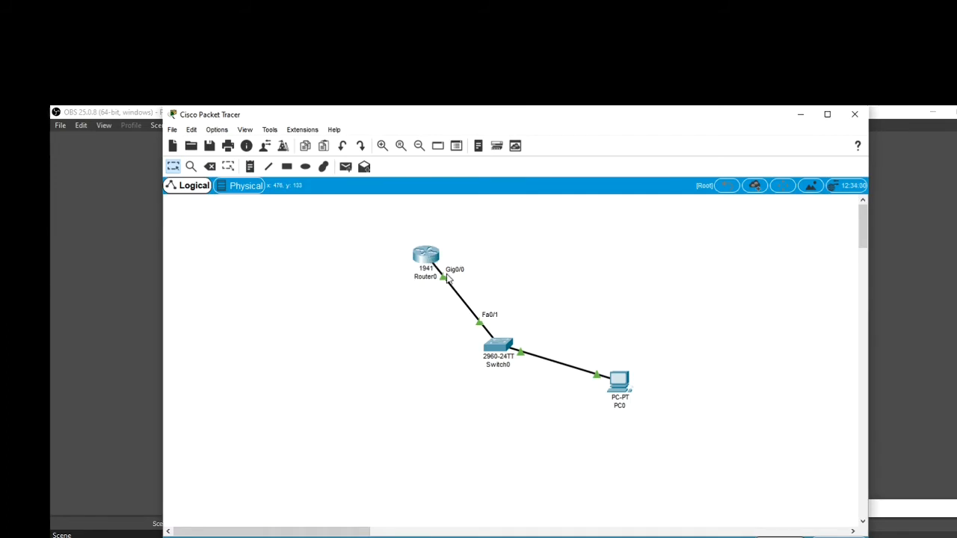
mouse_move(424, 260)
click(620, 383)
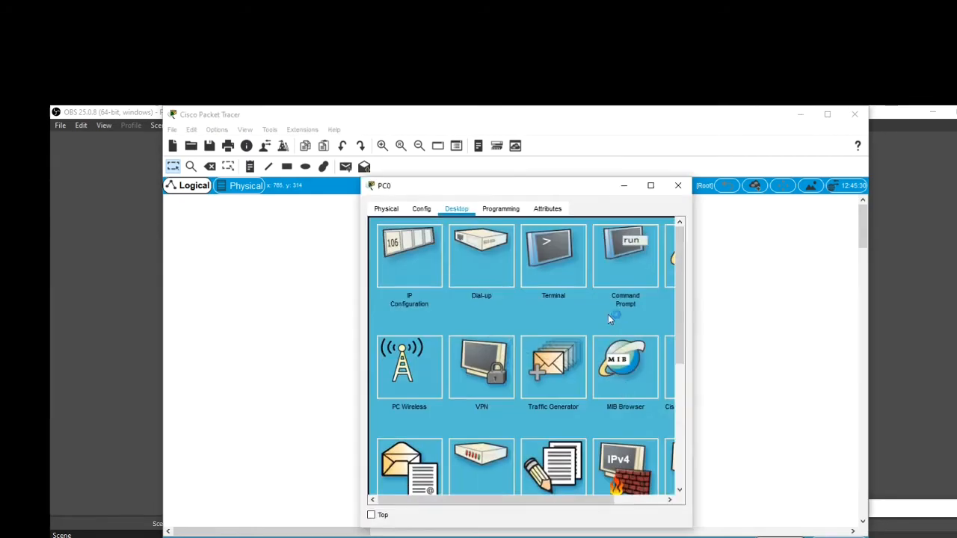
click(679, 185)
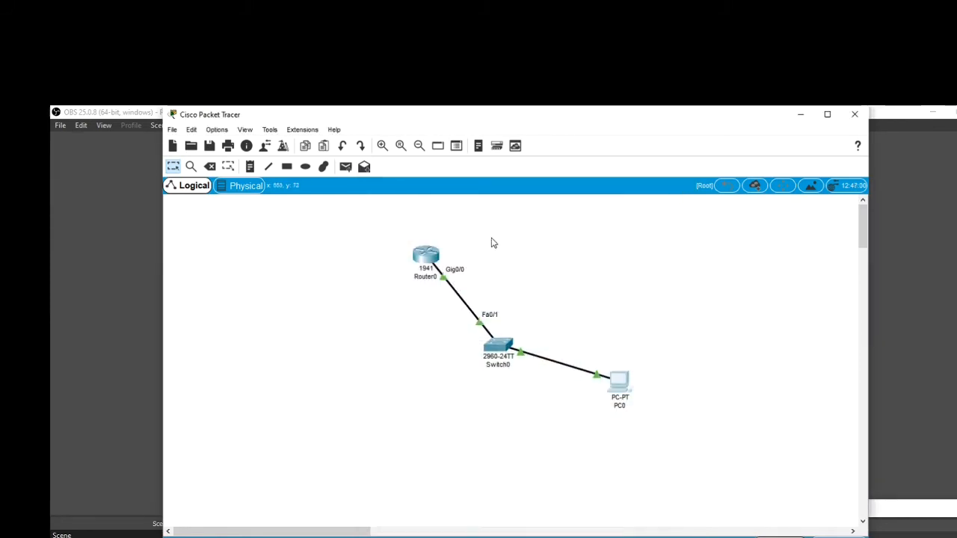
click(424, 258)
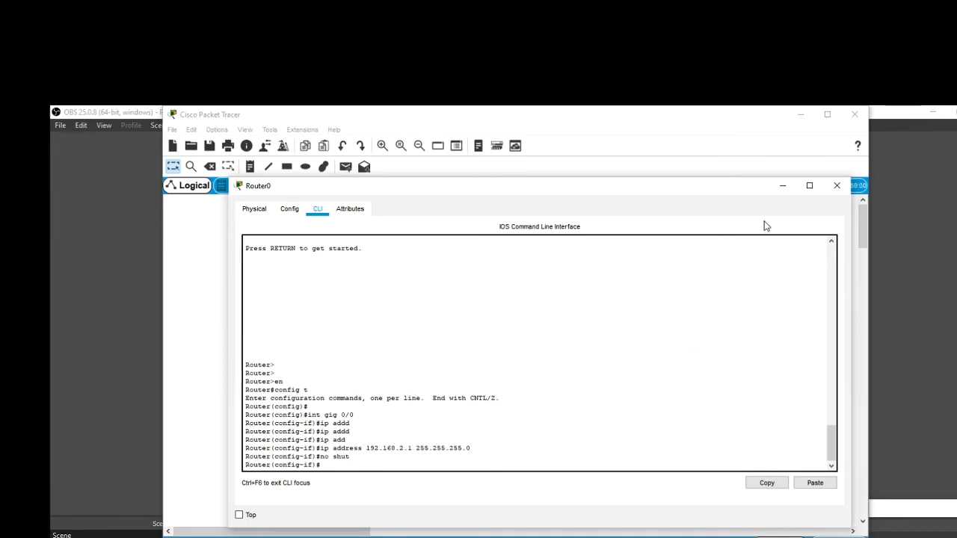
click(783, 187)
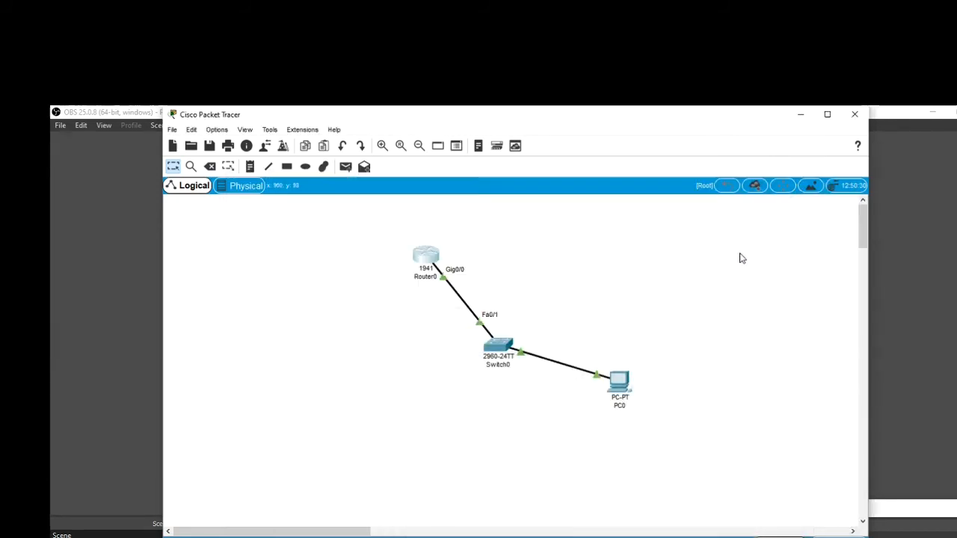
Step: Open PC0's IP configuration and try the static IPv4 address 192.168.2.1
click(615, 384)
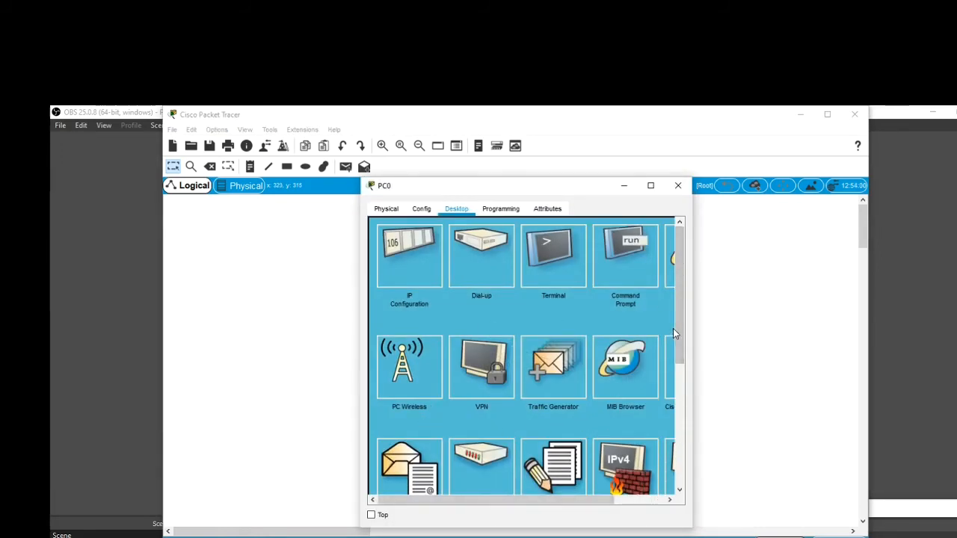
click(395, 261)
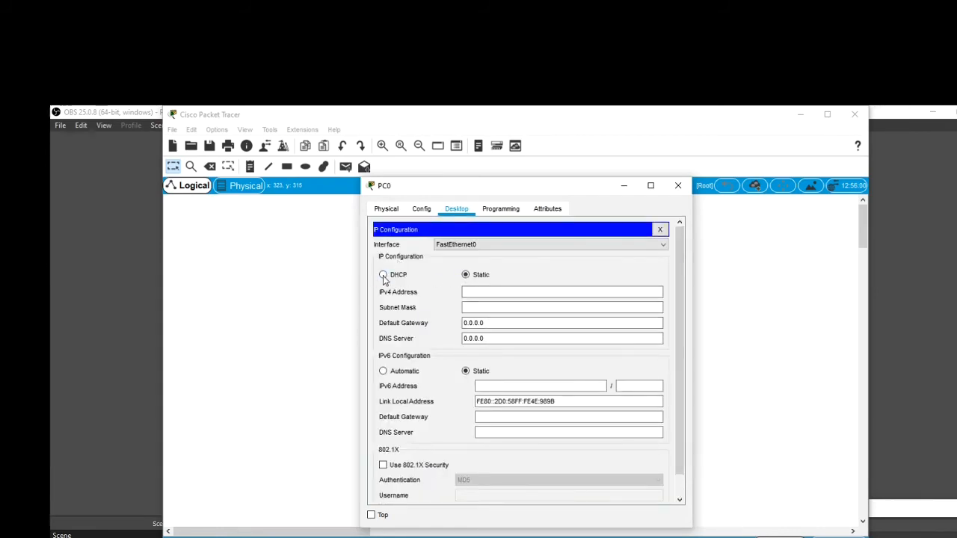
click(473, 292)
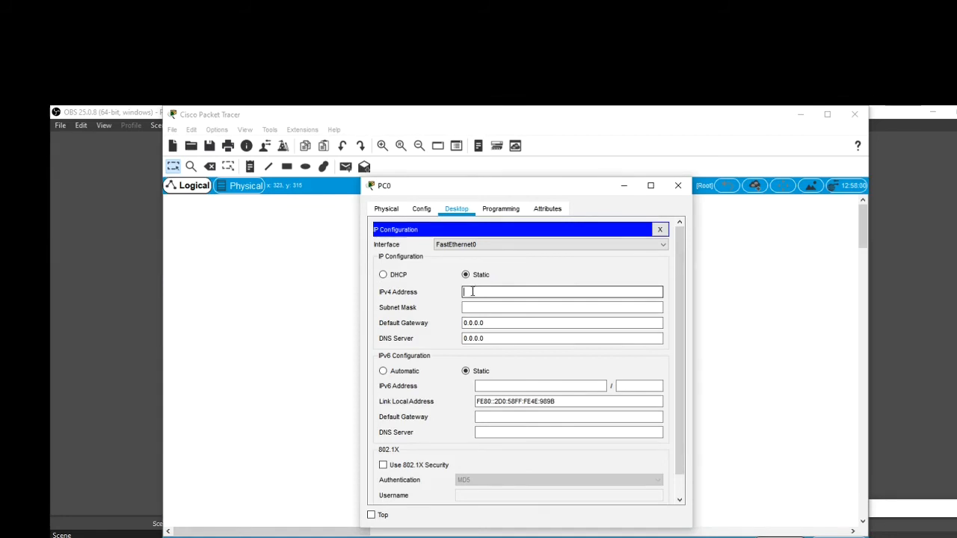
text(192.168.2.1)
click(485, 311)
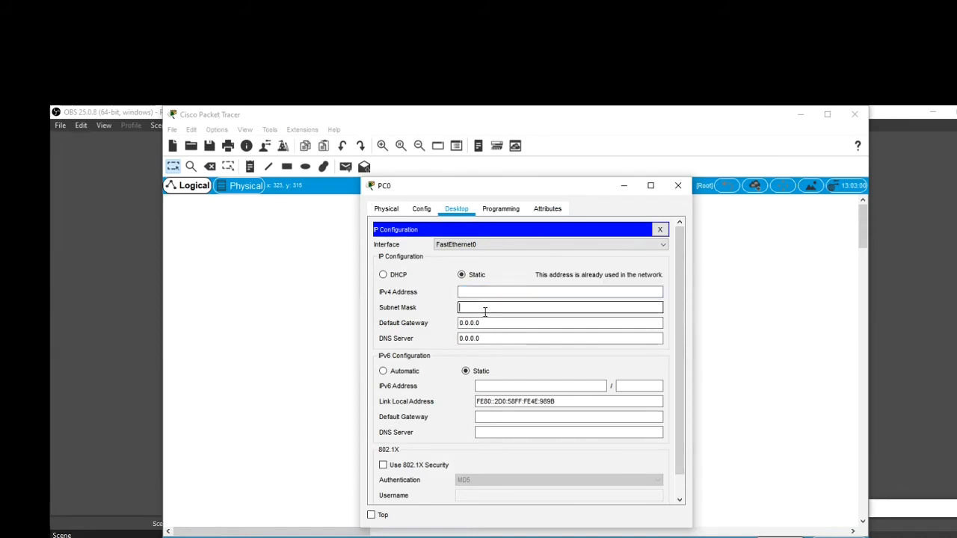
Step: Set PC0's IPv4 address to 192.168.2.2 with subnet mask 255.255.255.0
click(469, 296)
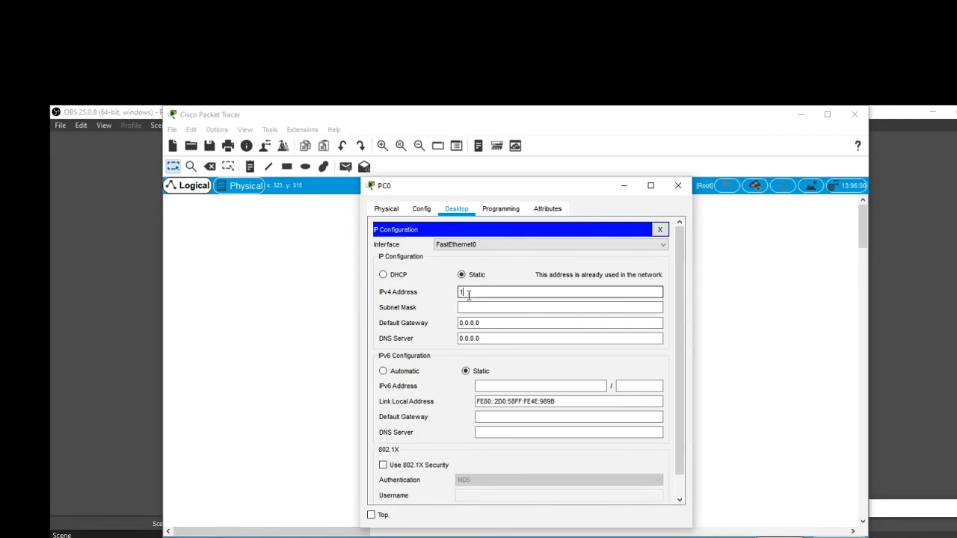
text(192.168.2.2)
click(469, 308)
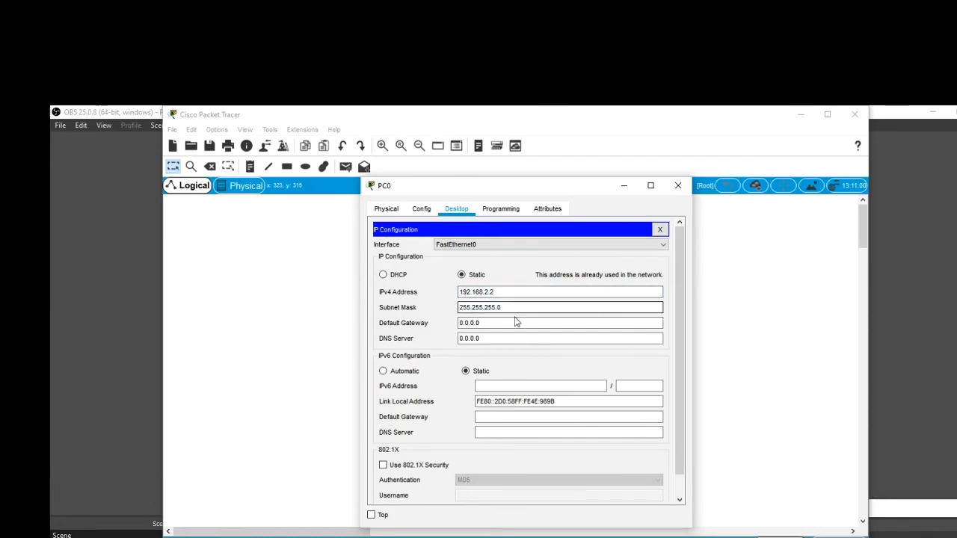
Step: Set PC0's default gateway to 192.168.2.1 and its IPv4 DNS server to 8.8.8.8, and close its window
click(480, 323)
double_click(480, 323)
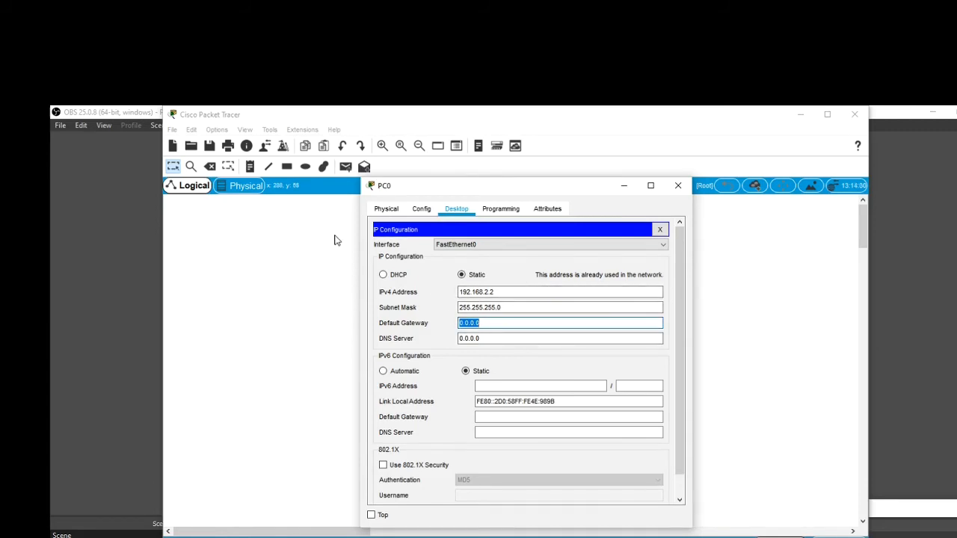
text(192.168.2.1)
click(474, 338)
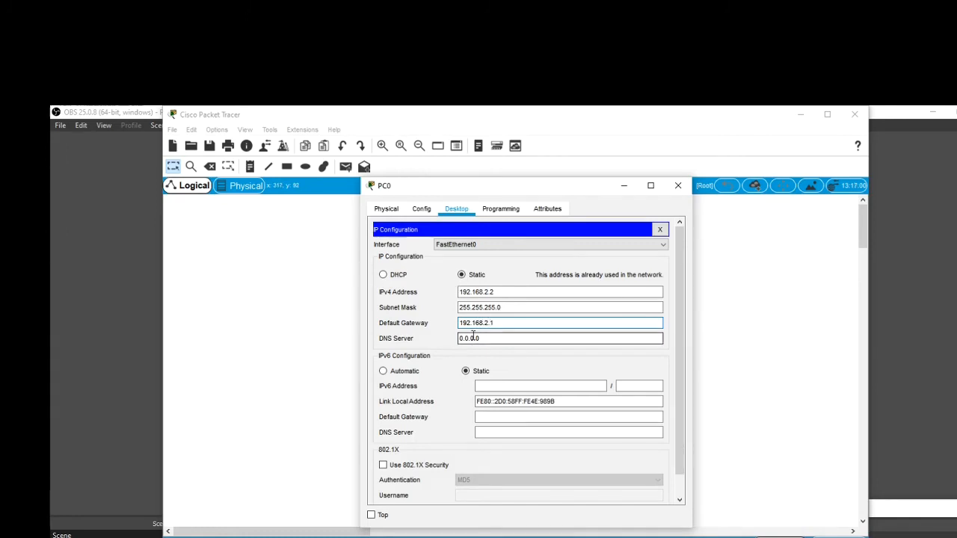
triple_click(474, 338)
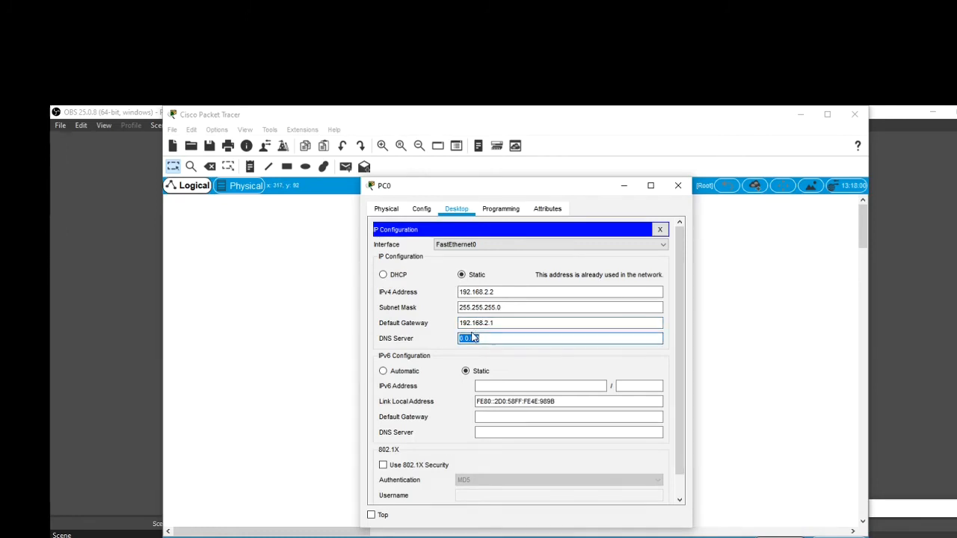
text(8.8.8)
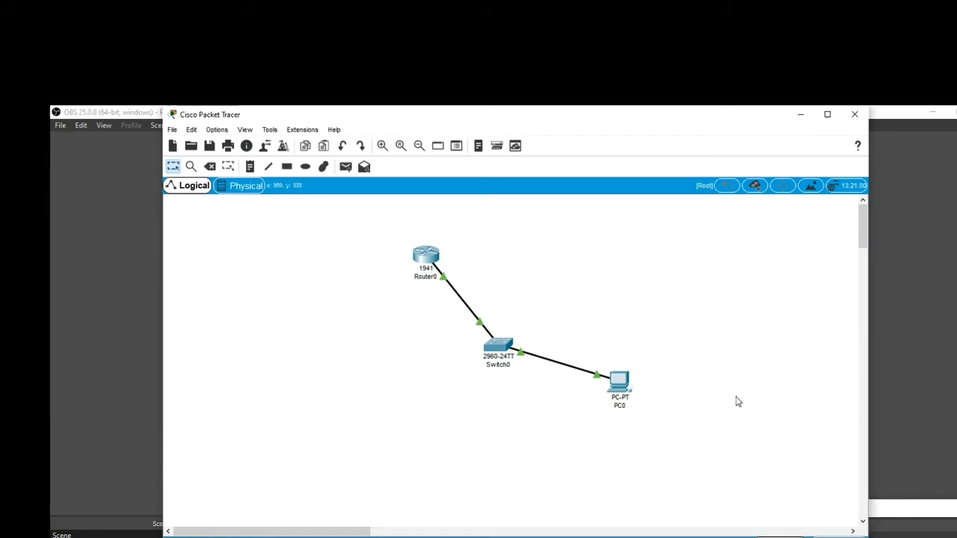
Step: Send a simple PDU from PC0 to Router0 to test connectivity
mouse_move(616, 380)
mouse_move(426, 258)
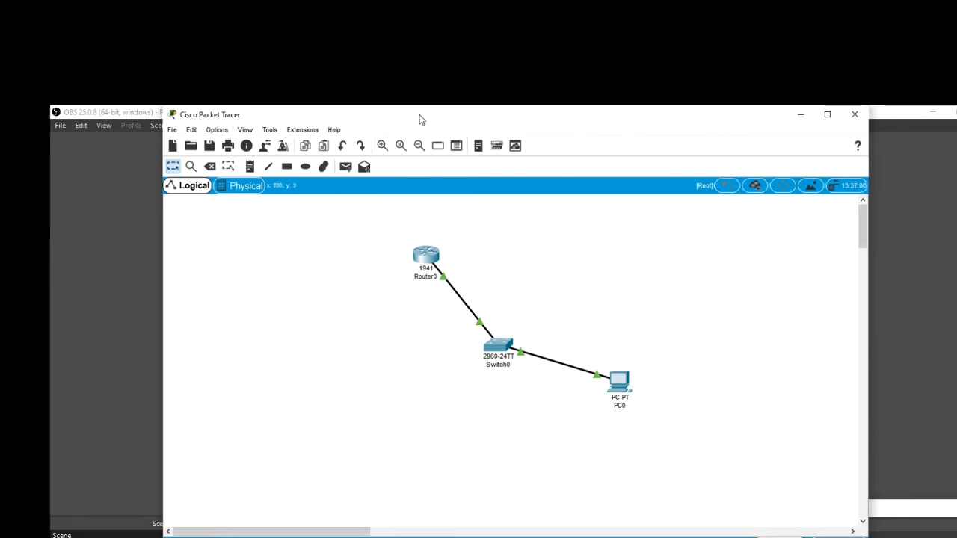
click(348, 167)
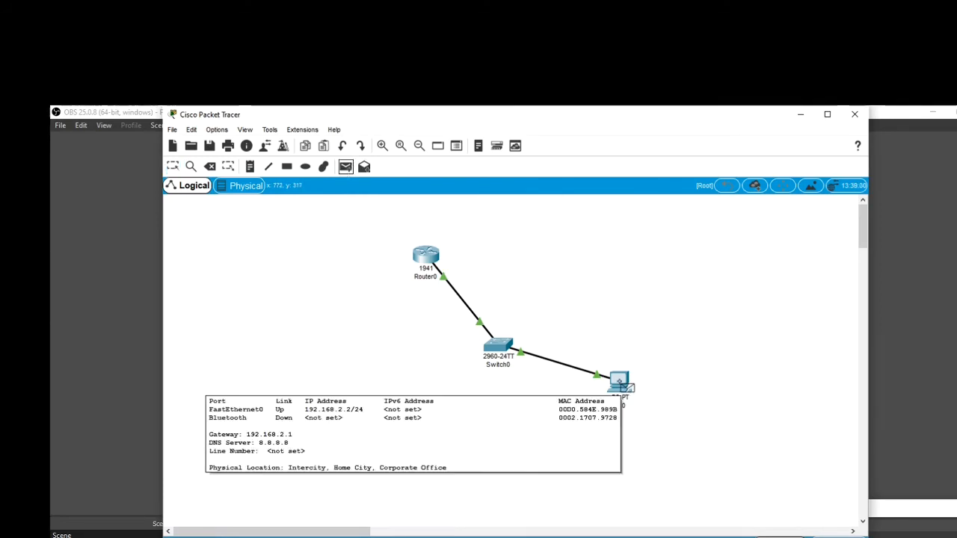
click(619, 383)
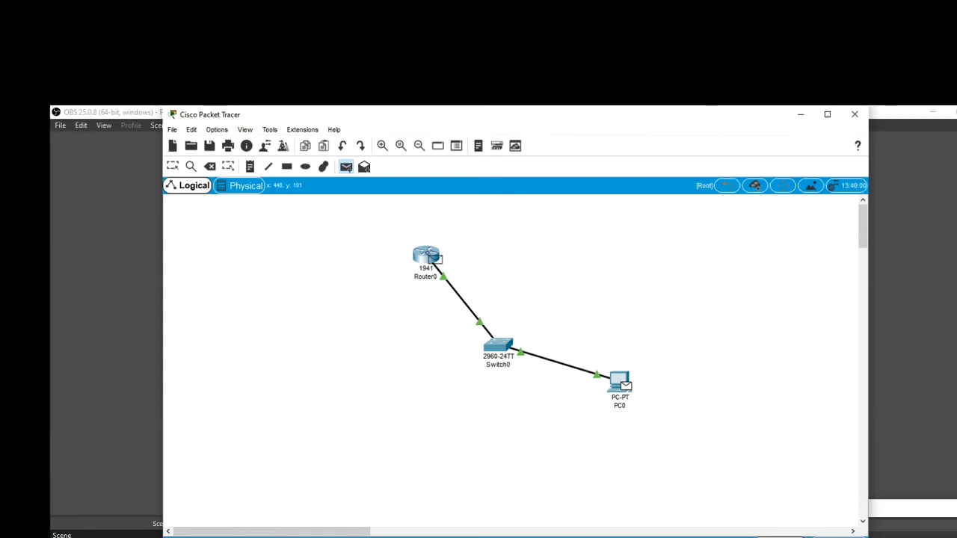
click(430, 256)
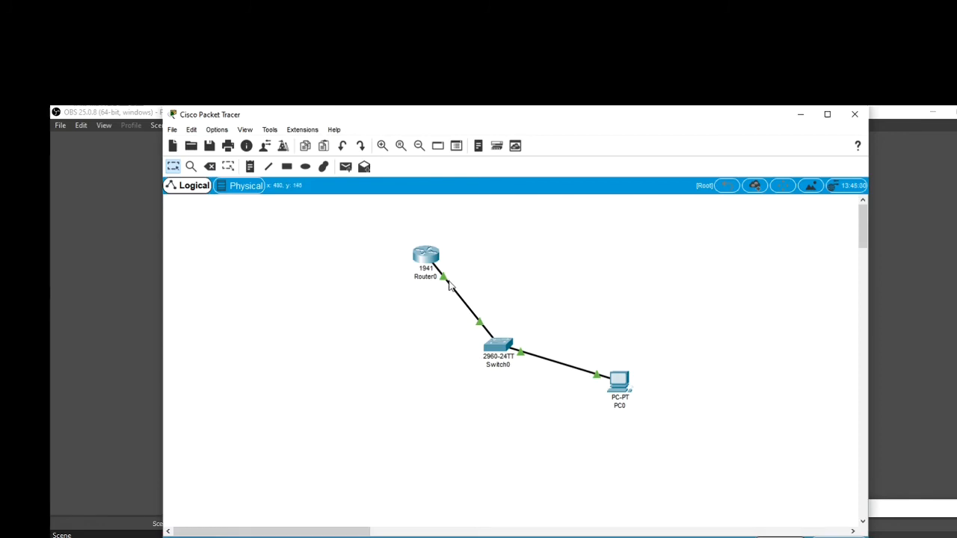
Step: Review PC0's IPv4 address, subnet mask, default gateway and DNS server in its IP configuration, and close its window
mouse_move(437, 264)
click(617, 385)
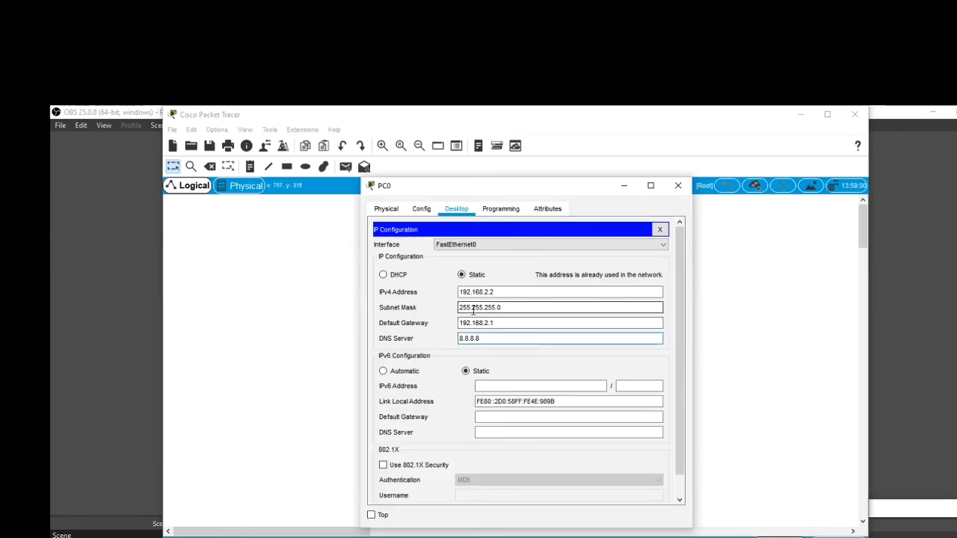
click(496, 293)
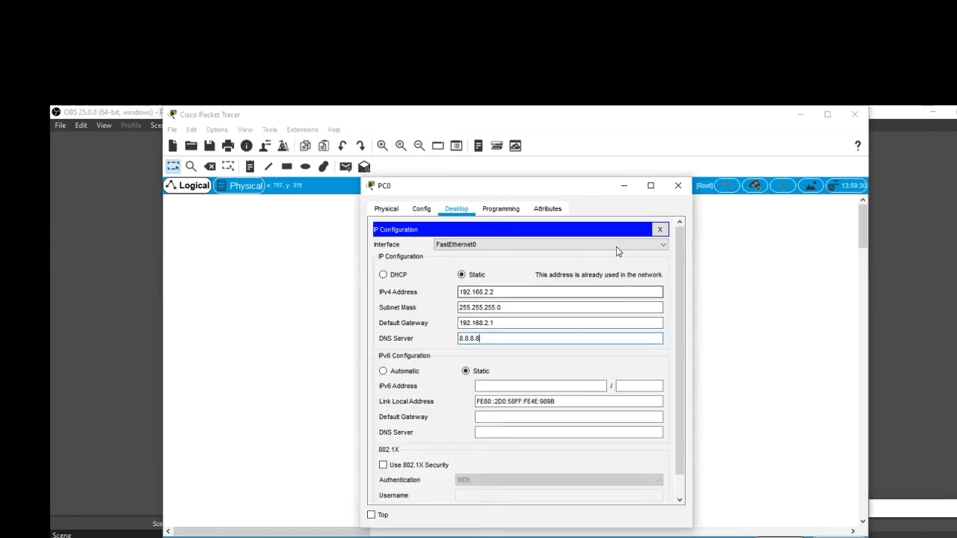
click(678, 186)
click(620, 385)
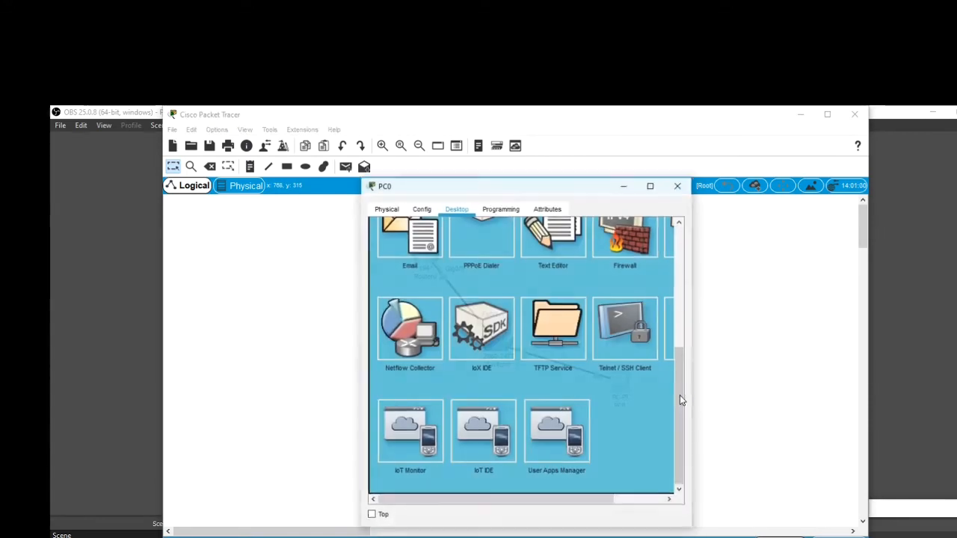
click(678, 185)
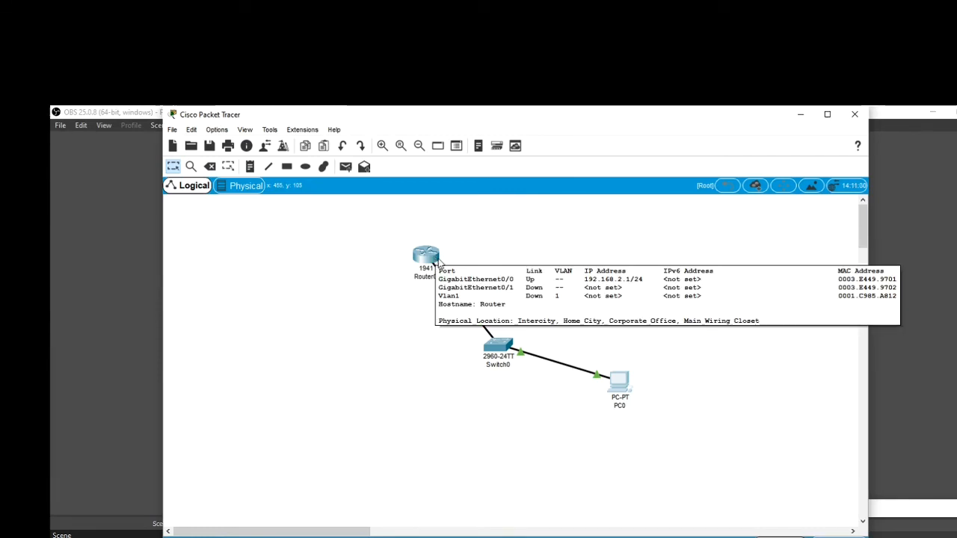
click(625, 383)
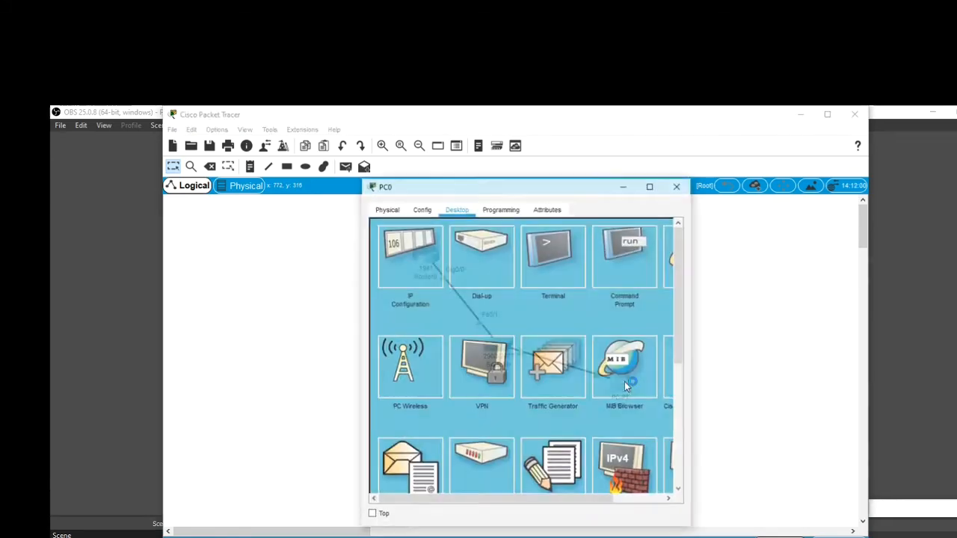
click(427, 273)
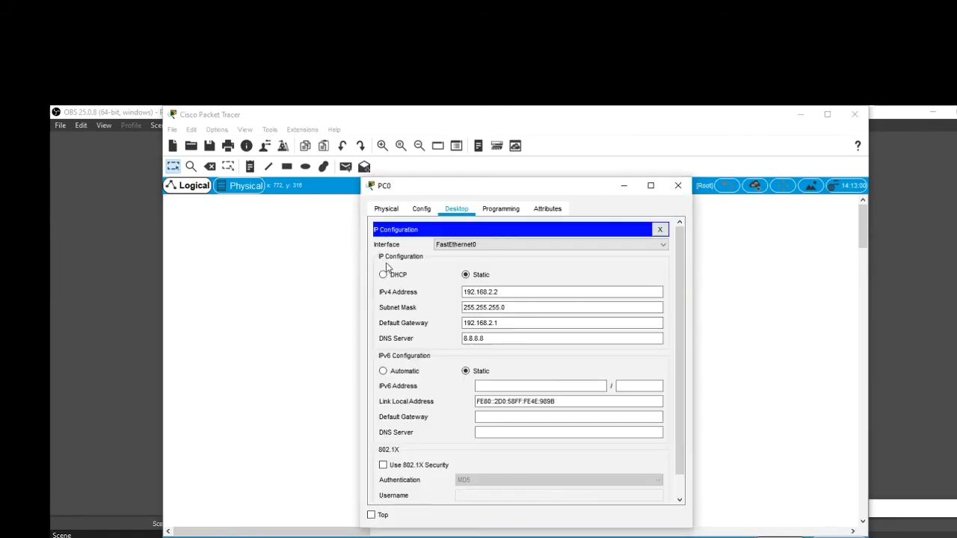
click(524, 293)
click(678, 187)
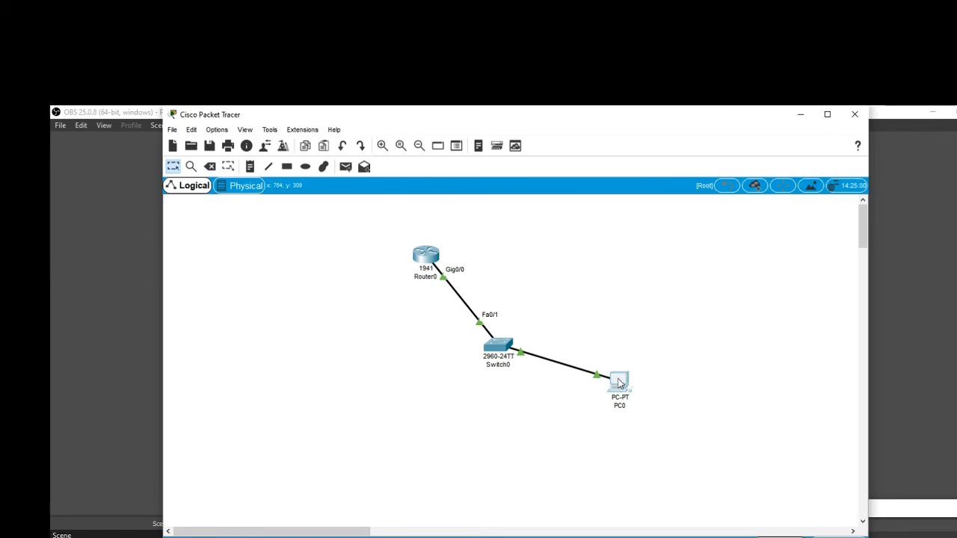
Step: Reposition PC0 in the workspace slightly farther down and to the right of Switch0
drag(617, 384, 643, 372)
click(610, 405)
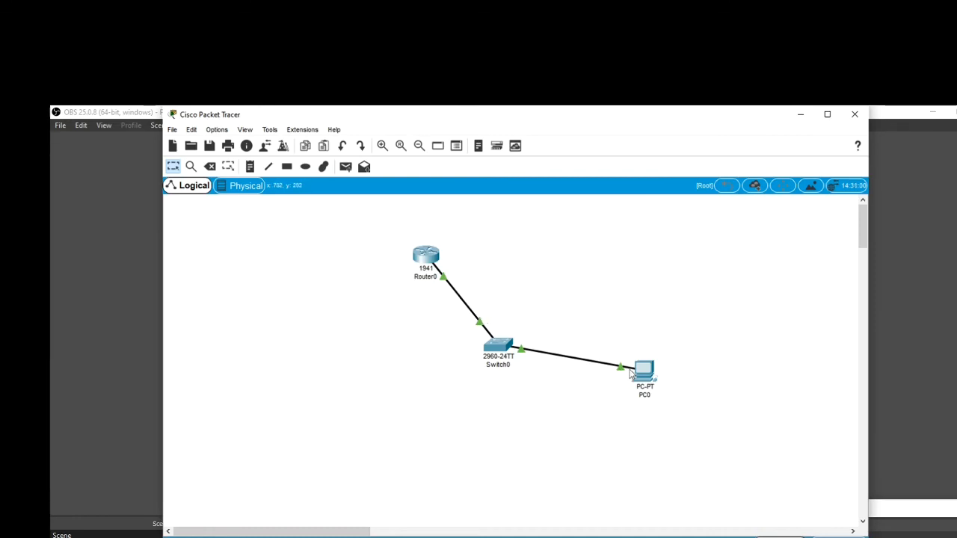
drag(650, 375, 643, 405)
click(678, 380)
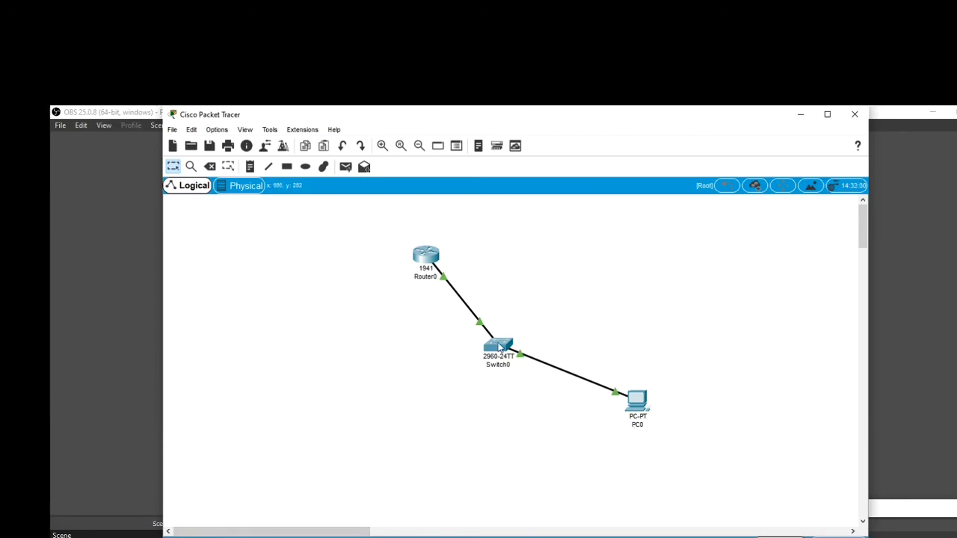
Step: Review the GigabitEthernet0/0 configuration commands in Router0's CLI and check PC0's port and address summary
click(428, 260)
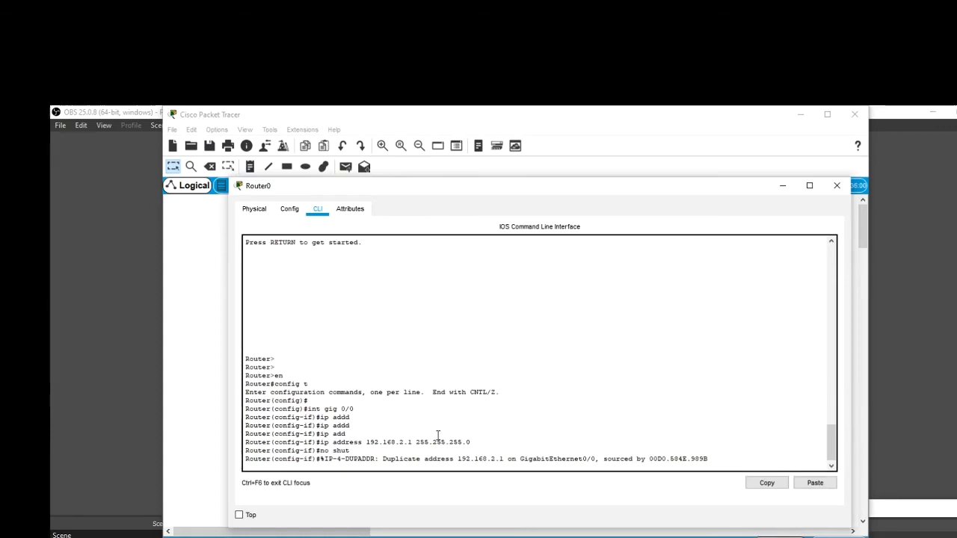
click(837, 186)
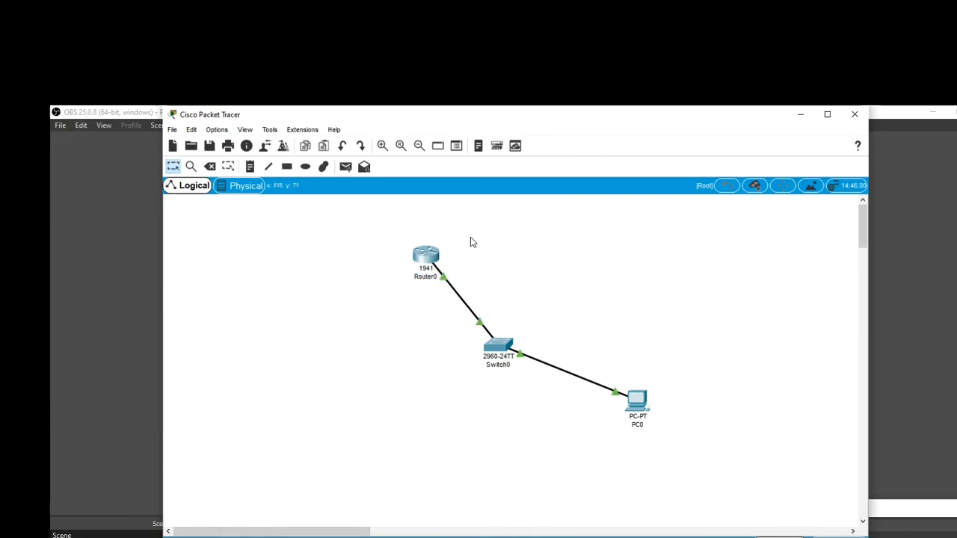
mouse_move(429, 257)
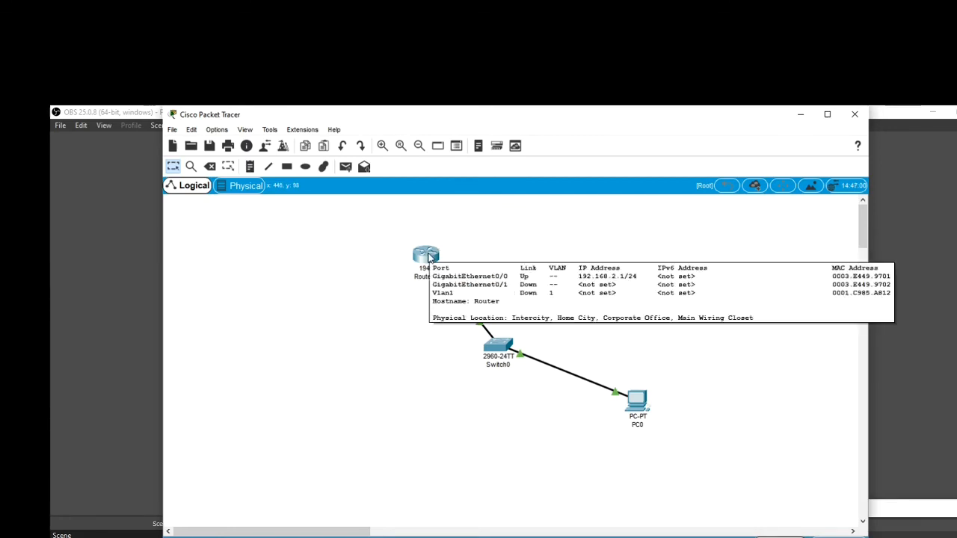
click(427, 258)
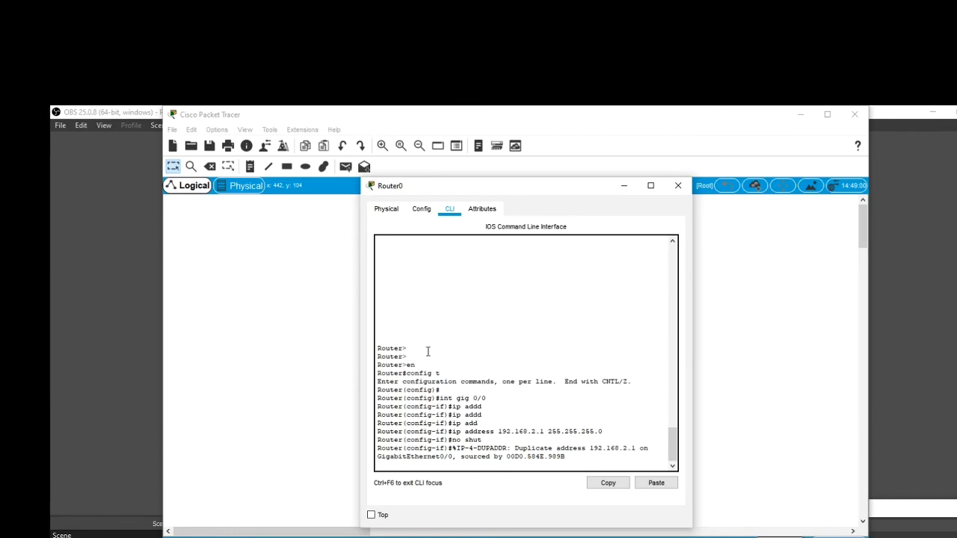
drag(410, 349, 403, 356)
drag(437, 373, 404, 368)
drag(446, 390, 369, 396)
drag(483, 398, 442, 398)
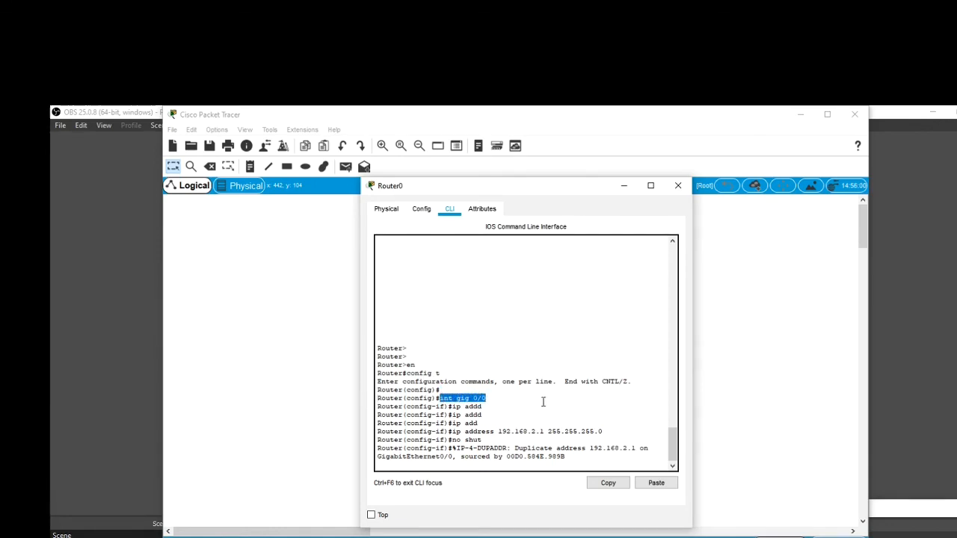
drag(675, 450, 671, 412)
click(625, 185)
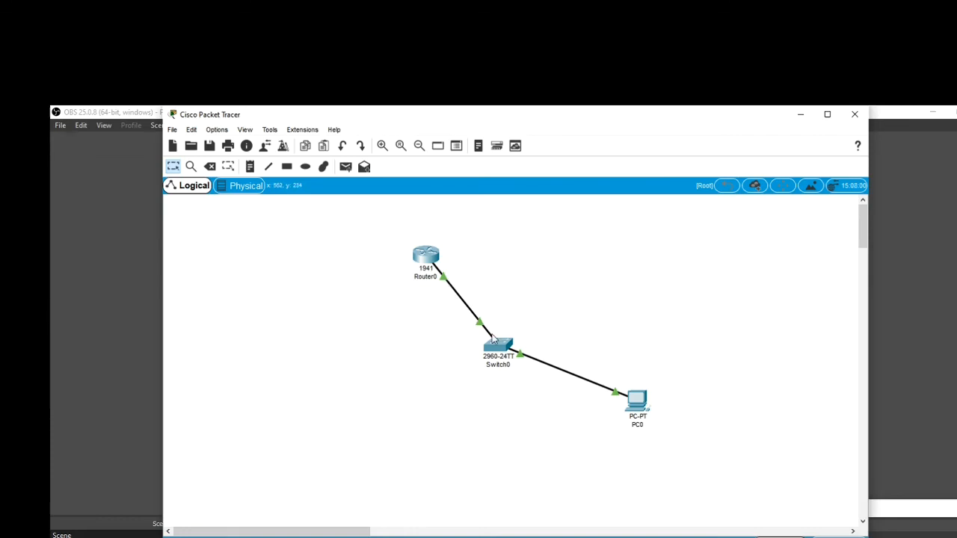
mouse_move(494, 338)
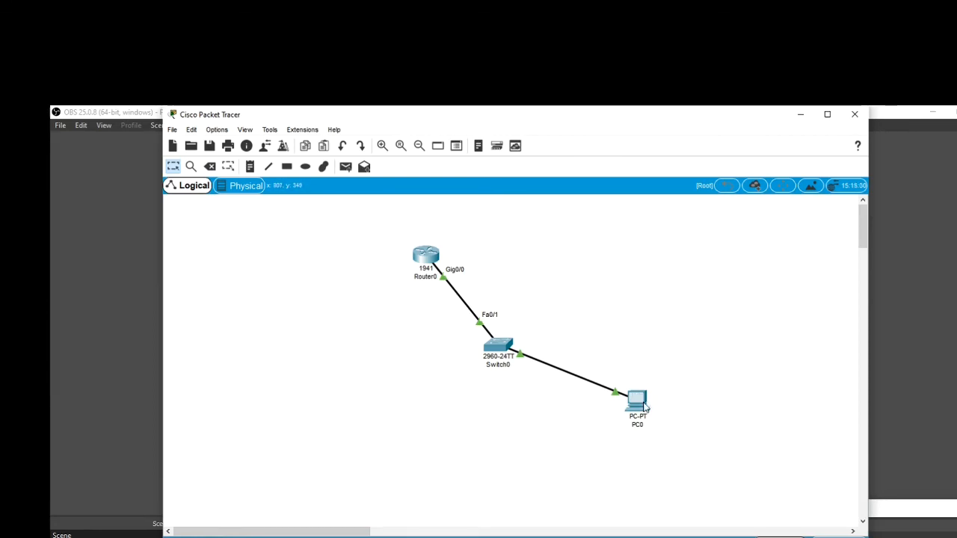
mouse_move(643, 406)
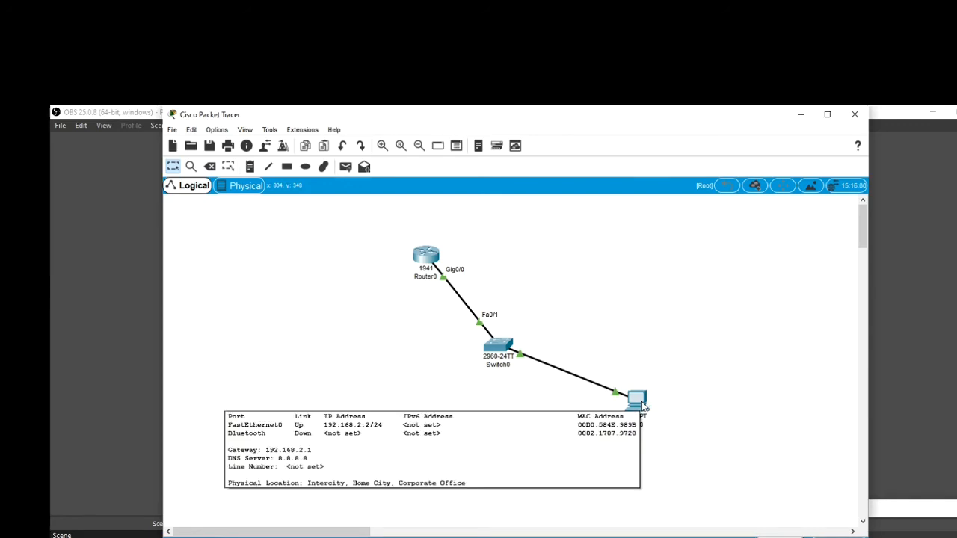